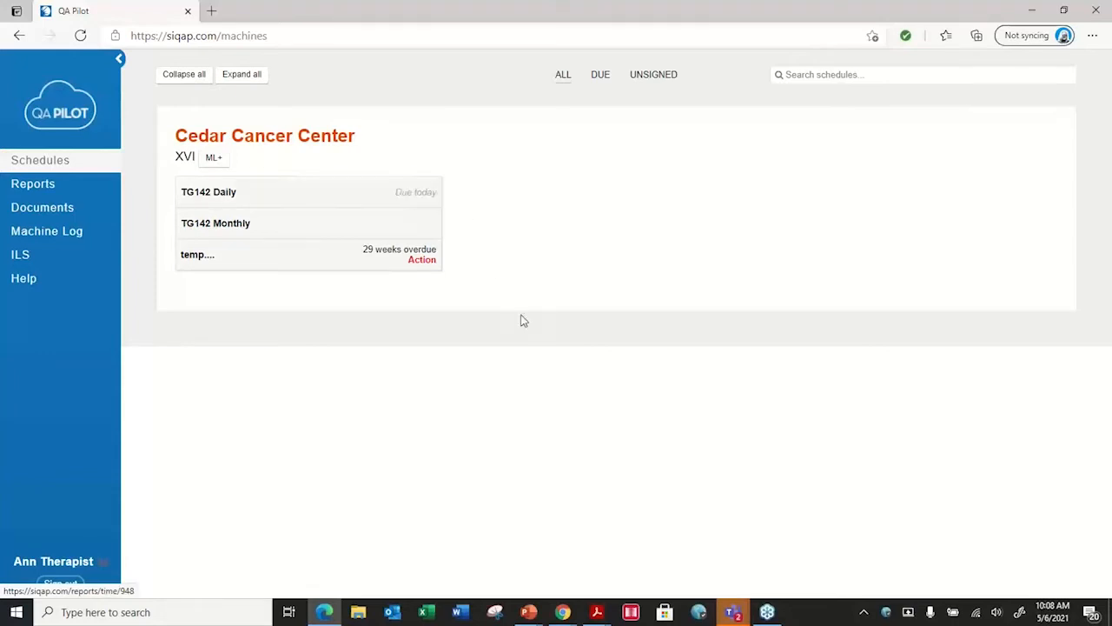
Switch to the administrator's QA Pilot schedules in Chrome, collapse all sites and expand only Cedar Cancer Center
mouse_move(563, 612)
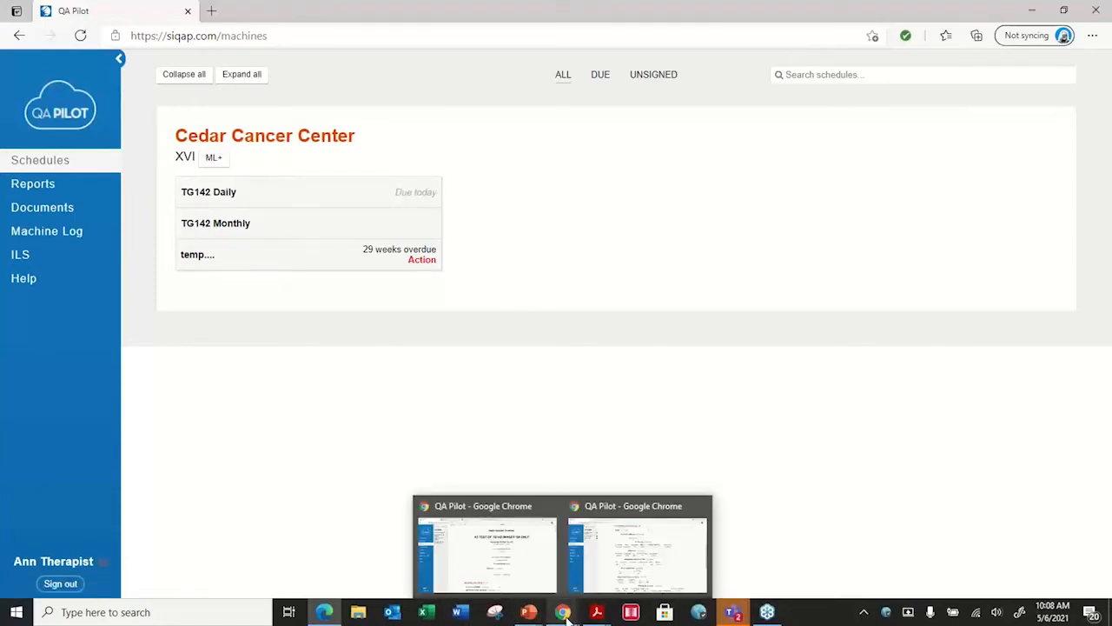
click(525, 576)
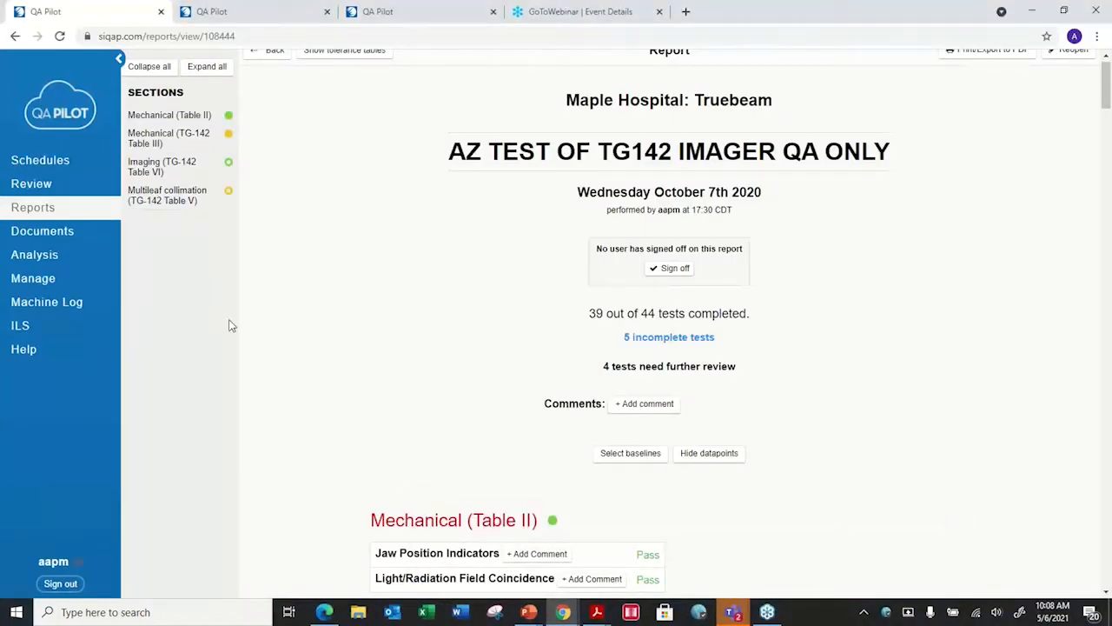
click(378, 12)
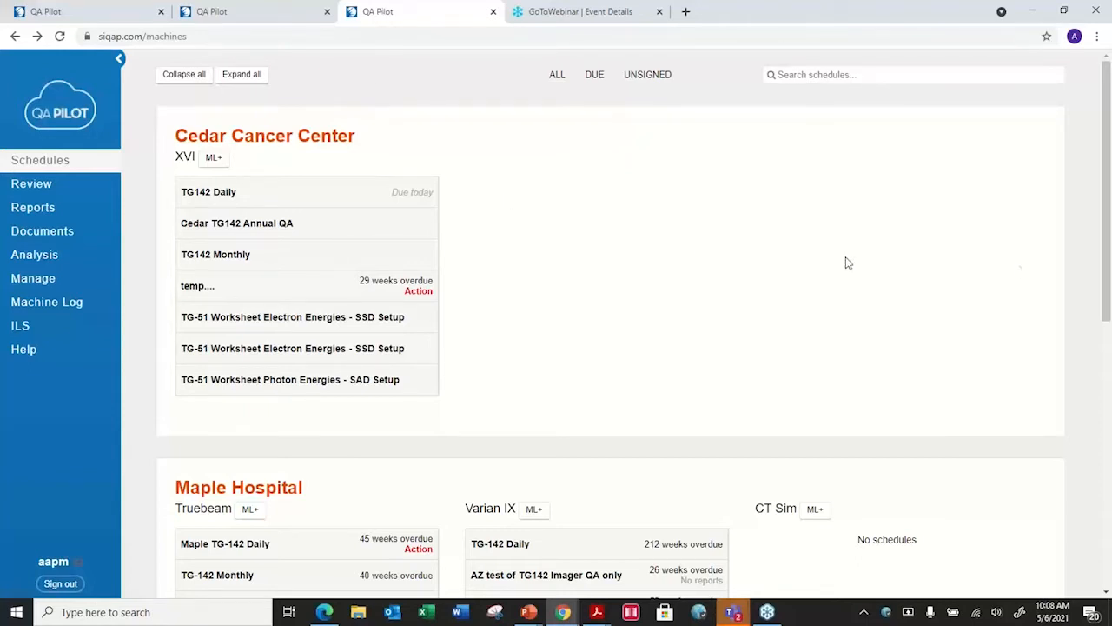
drag(1105, 263, 1099, 235)
click(192, 80)
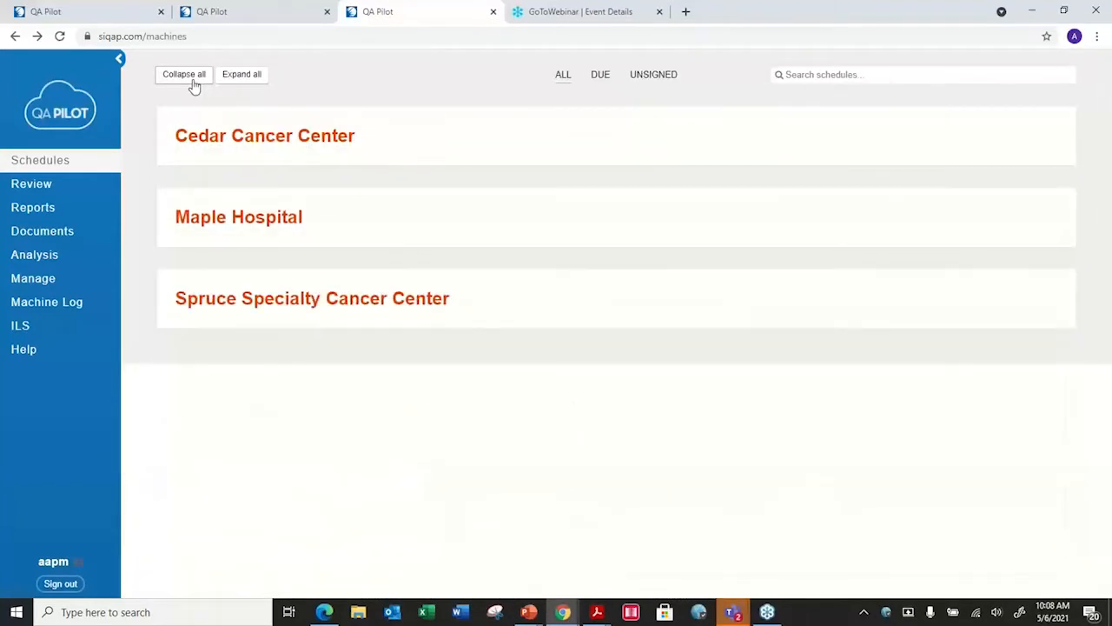
click(240, 141)
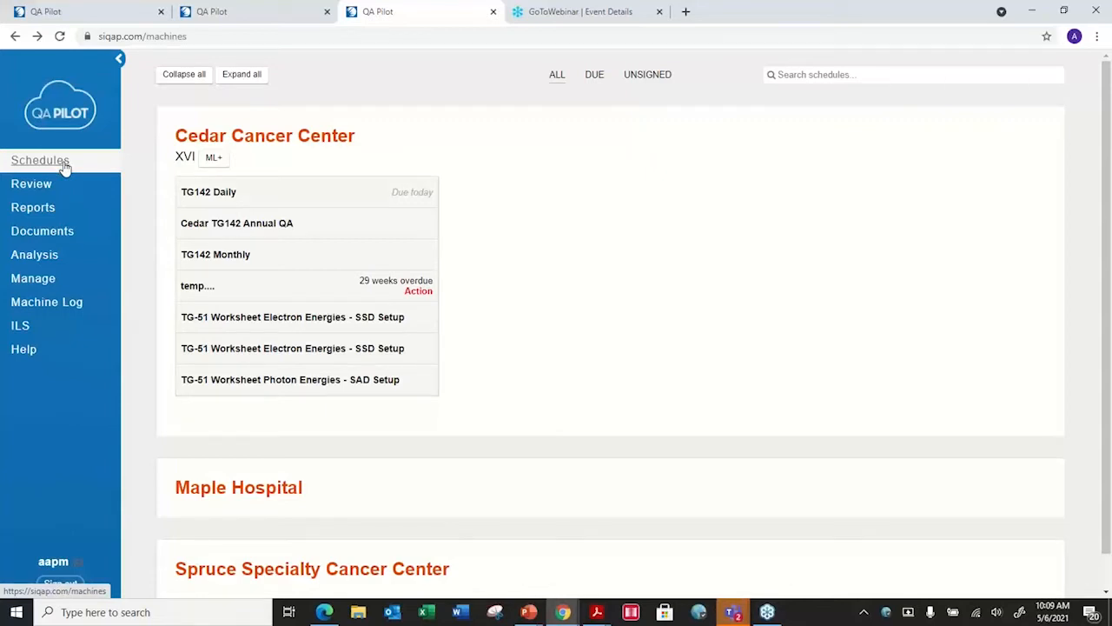
View the management options and the machine log vendors list, and return to the schedules overview
click(38, 281)
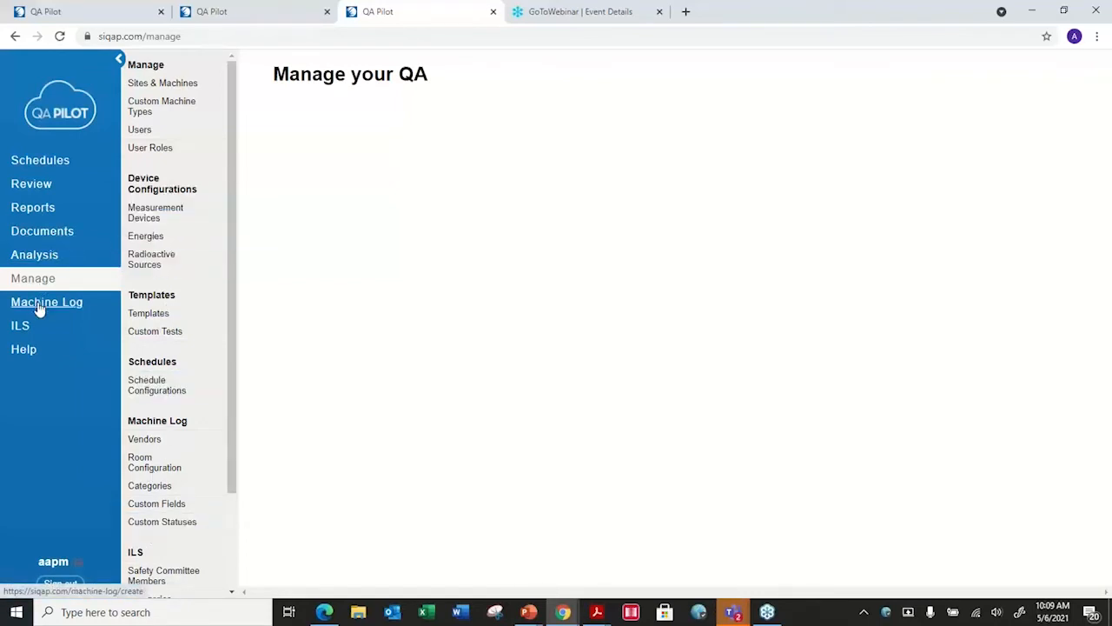
click(159, 443)
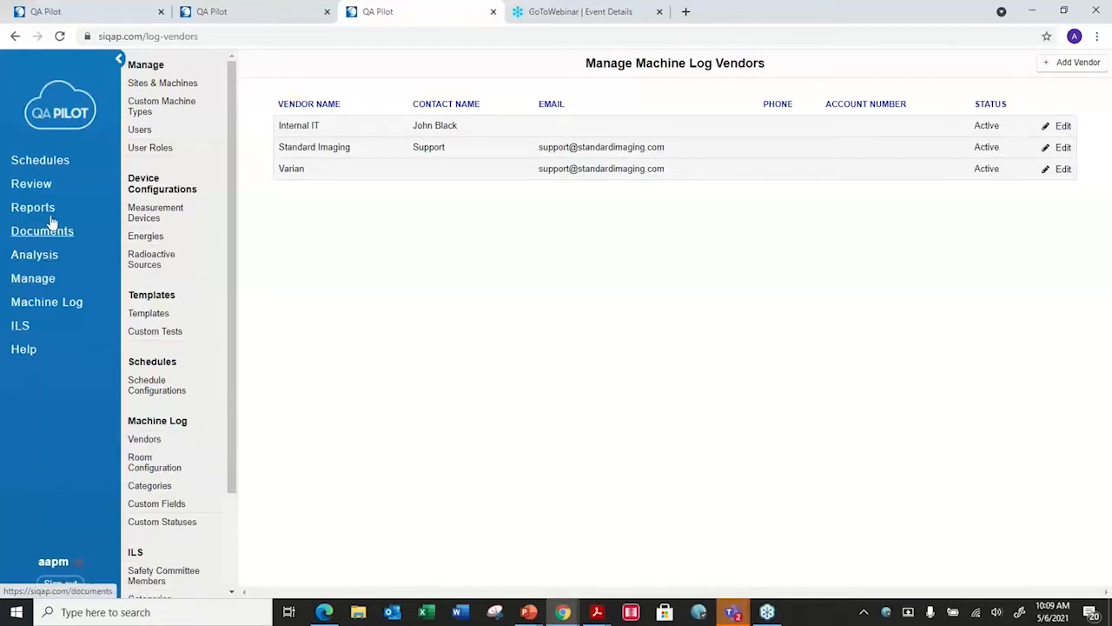
click(52, 167)
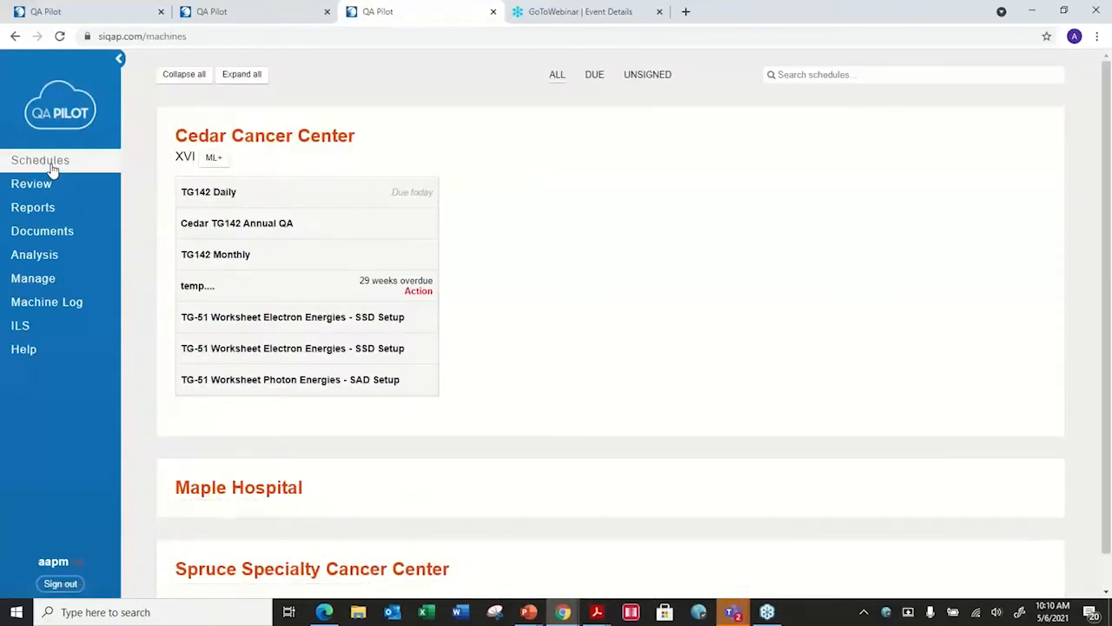
Open the May 6th 2021 TG-51 electron energies report from the review list and read through its sections
click(47, 186)
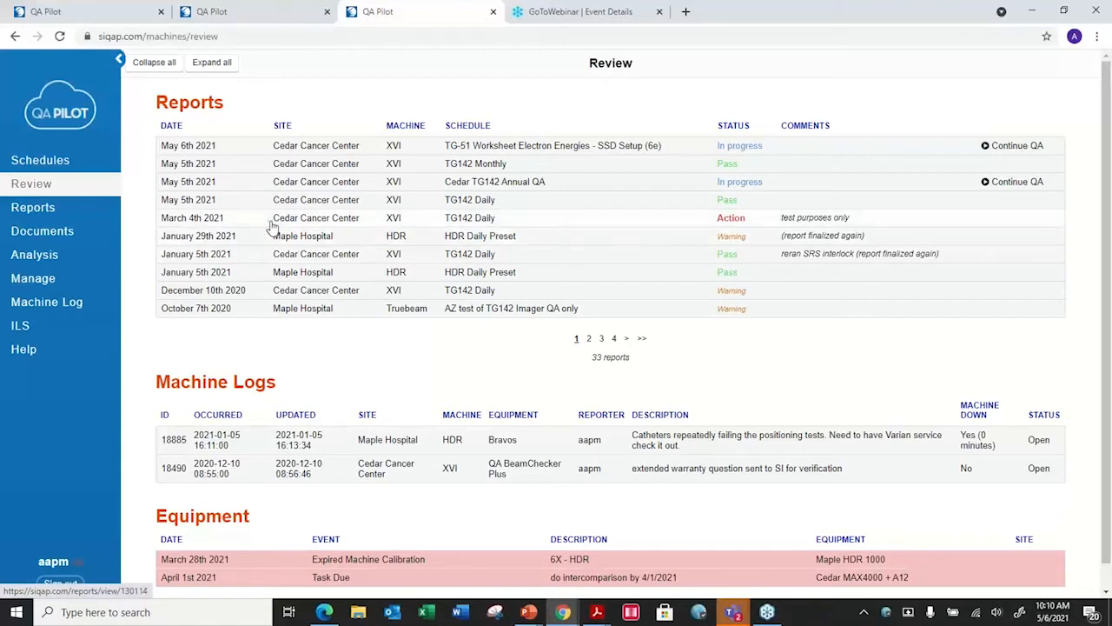
click(198, 149)
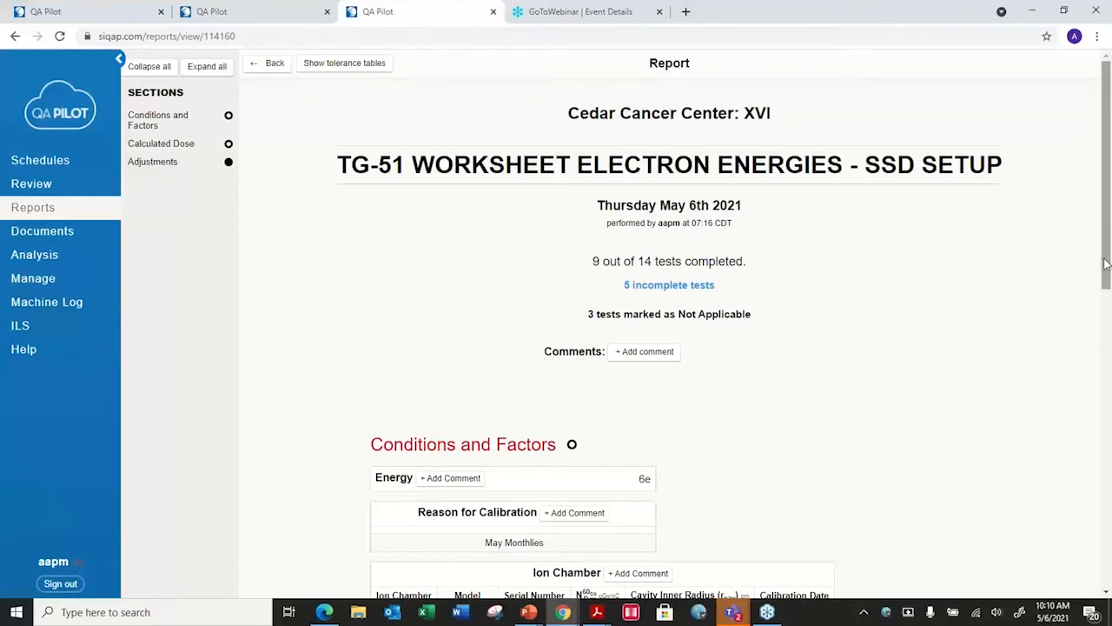
drag(1105, 263, 1107, 458)
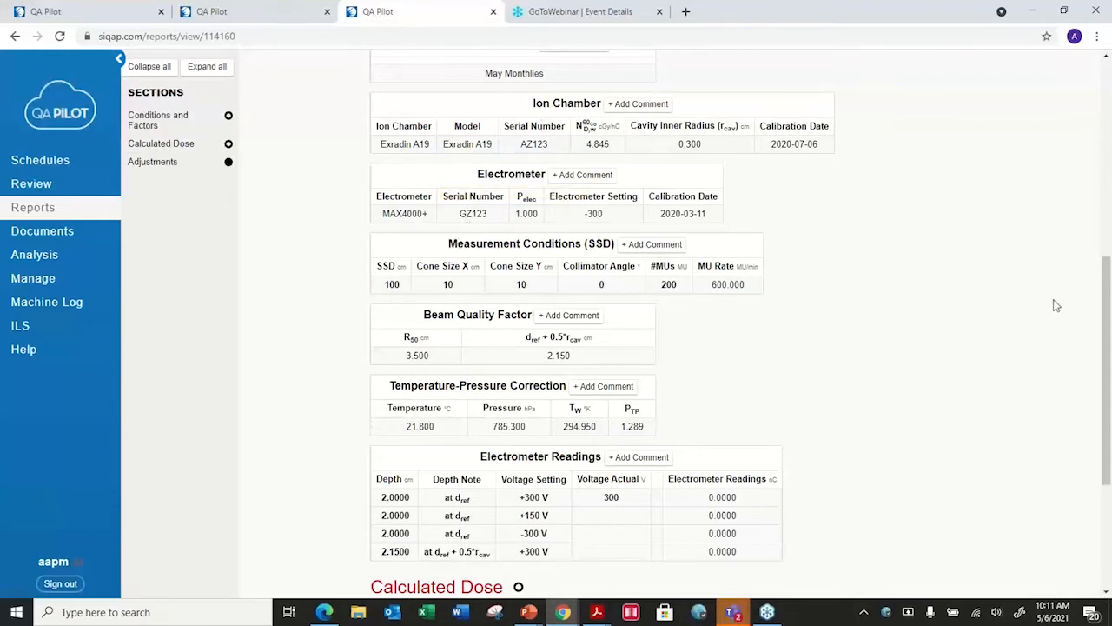
drag(1100, 306, 1102, 375)
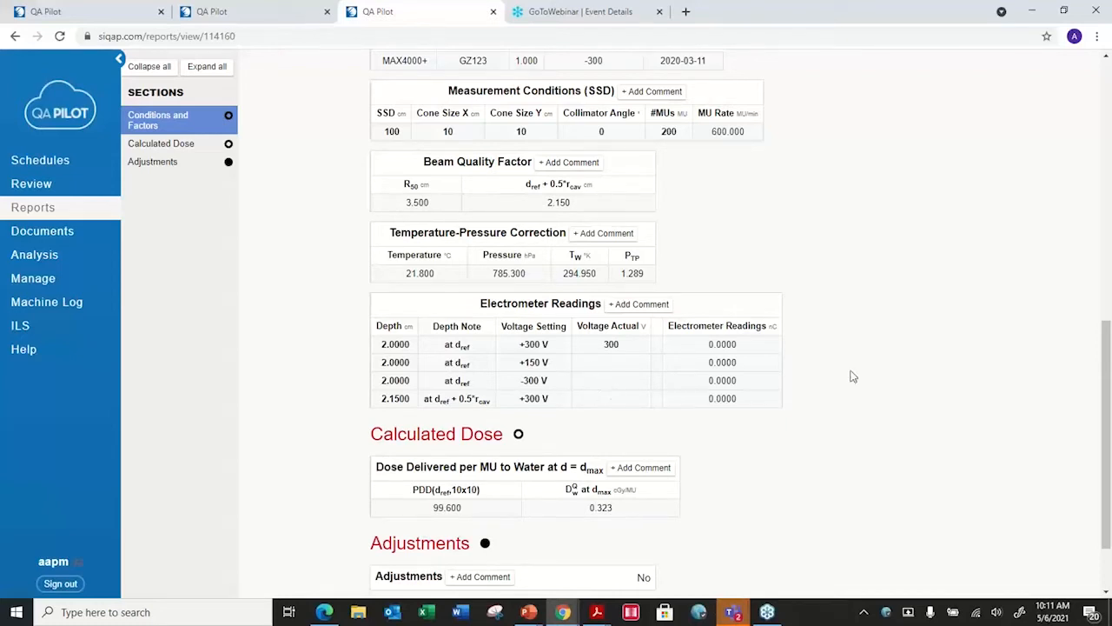
drag(1106, 353, 1040, 30)
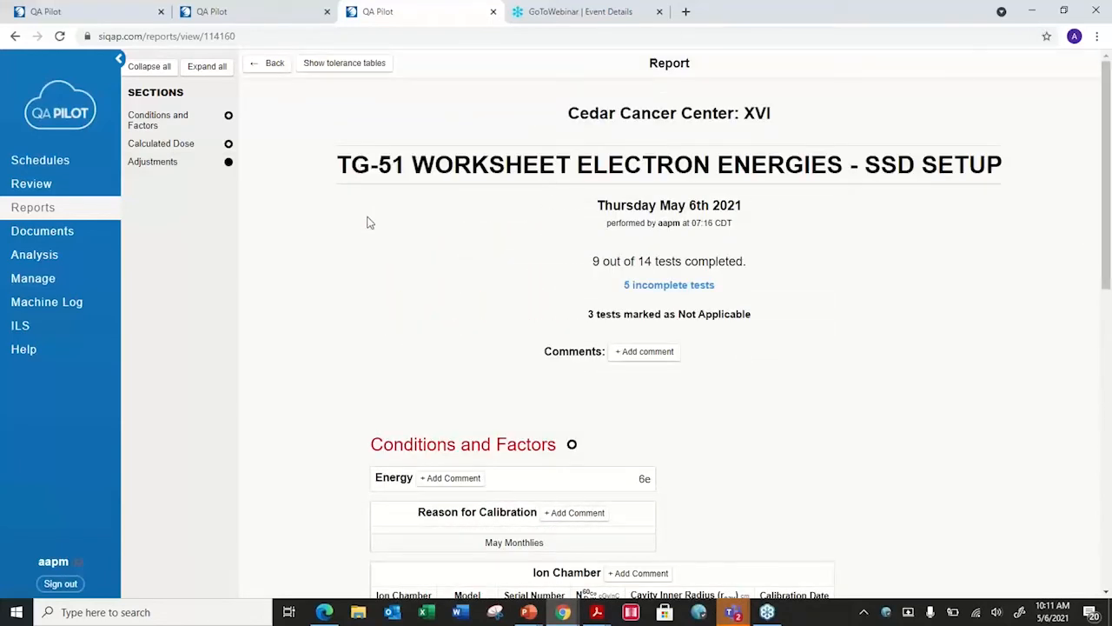
In the open Maple Hospital HDR machine log, mark the machine as not down and enter the comment "work has been done and completed"
click(46, 193)
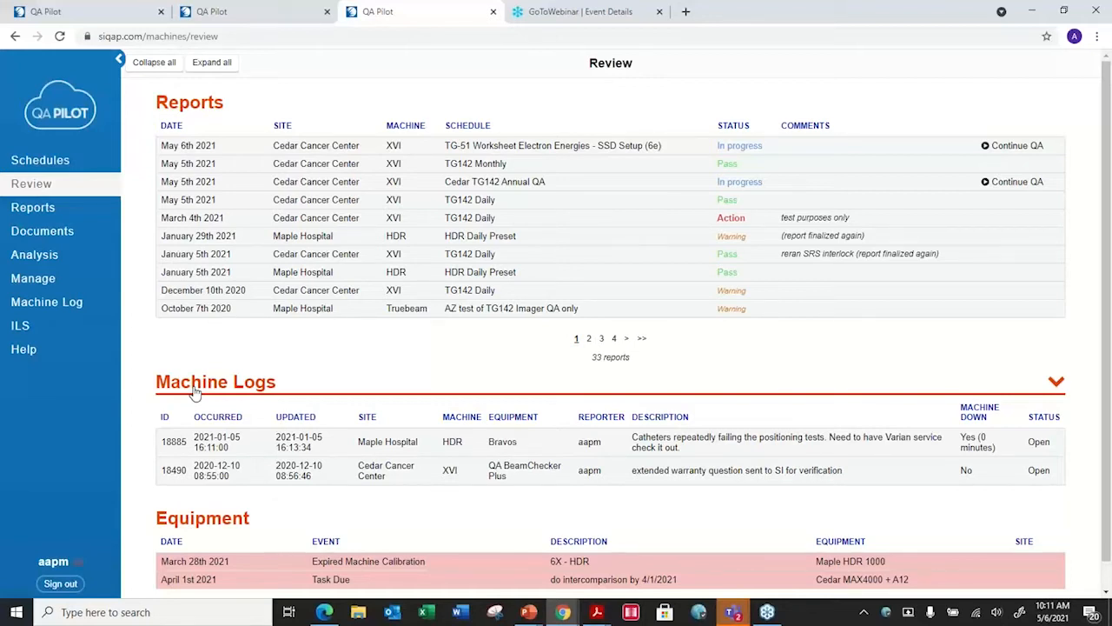
click(219, 444)
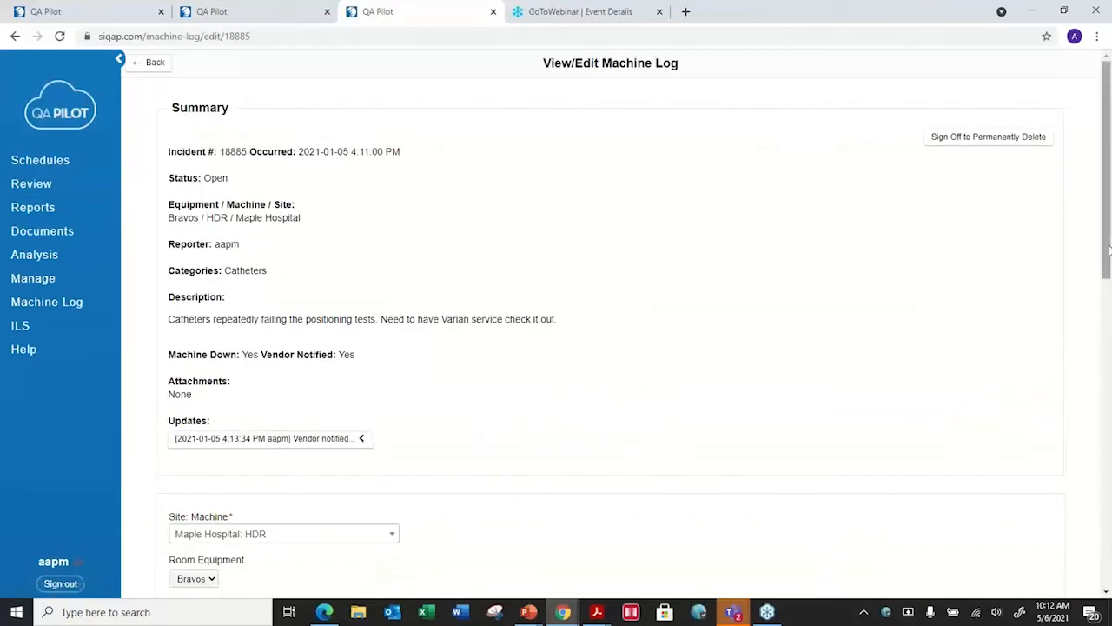
drag(1109, 267, 1100, 449)
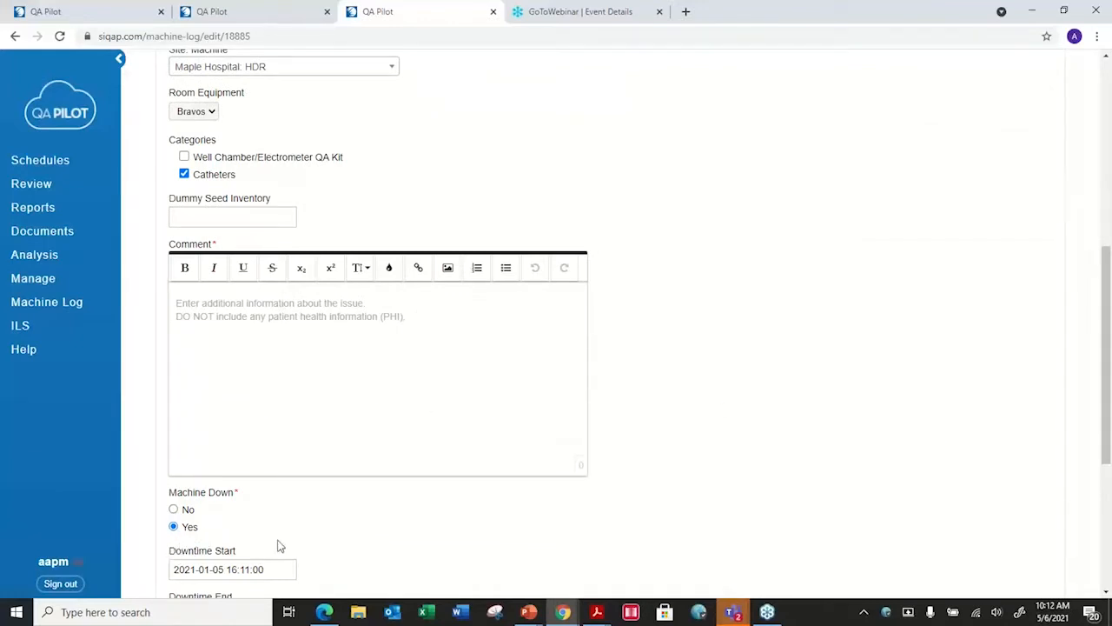
click(174, 509)
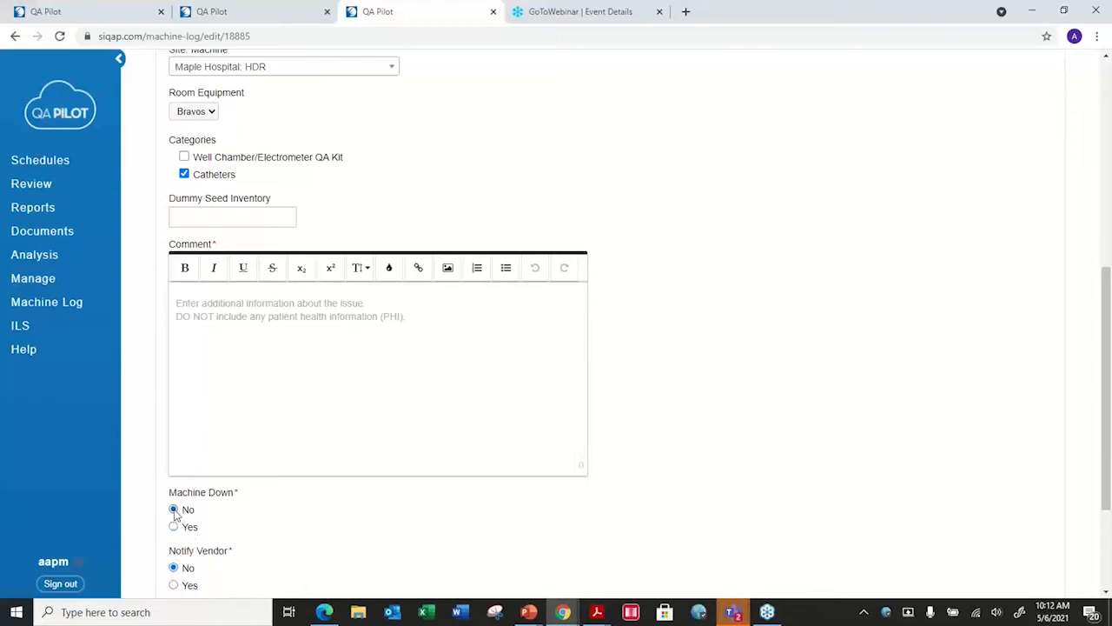
click(224, 309)
text(work h)
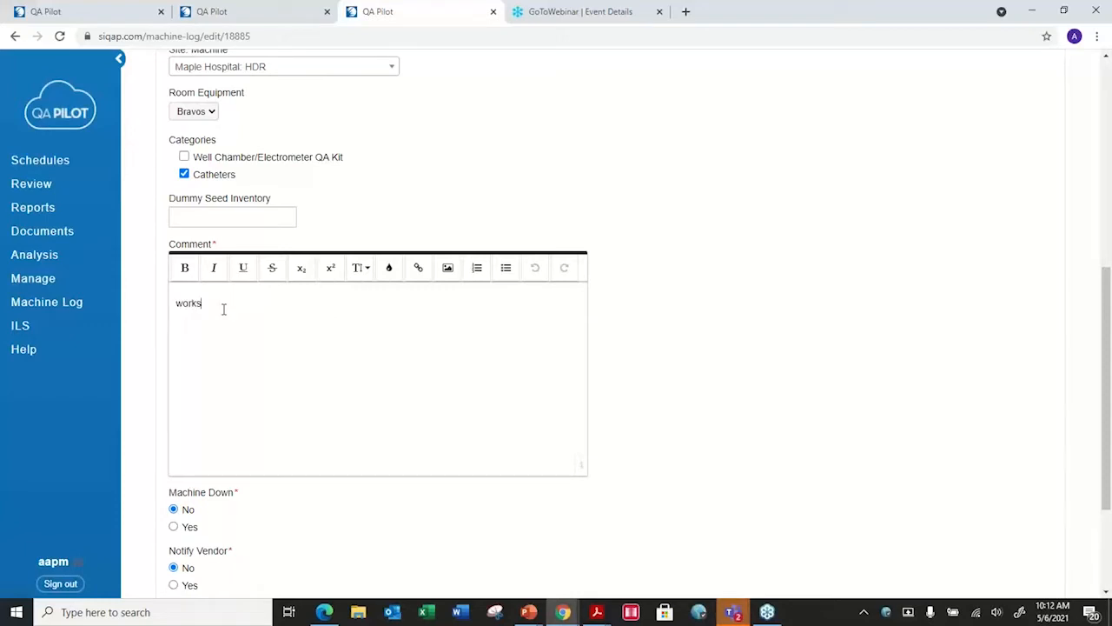
text(as been done and completed)
Set the HDR machine log's status to Resolved and submit the update
drag(1099, 412, 1097, 520)
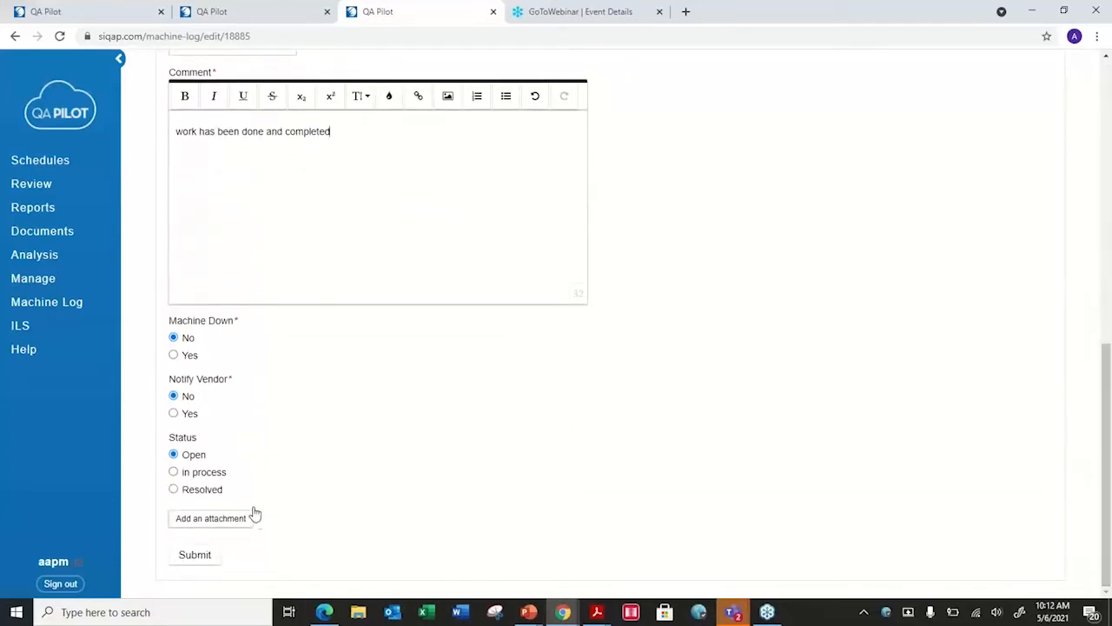
click(174, 491)
click(202, 560)
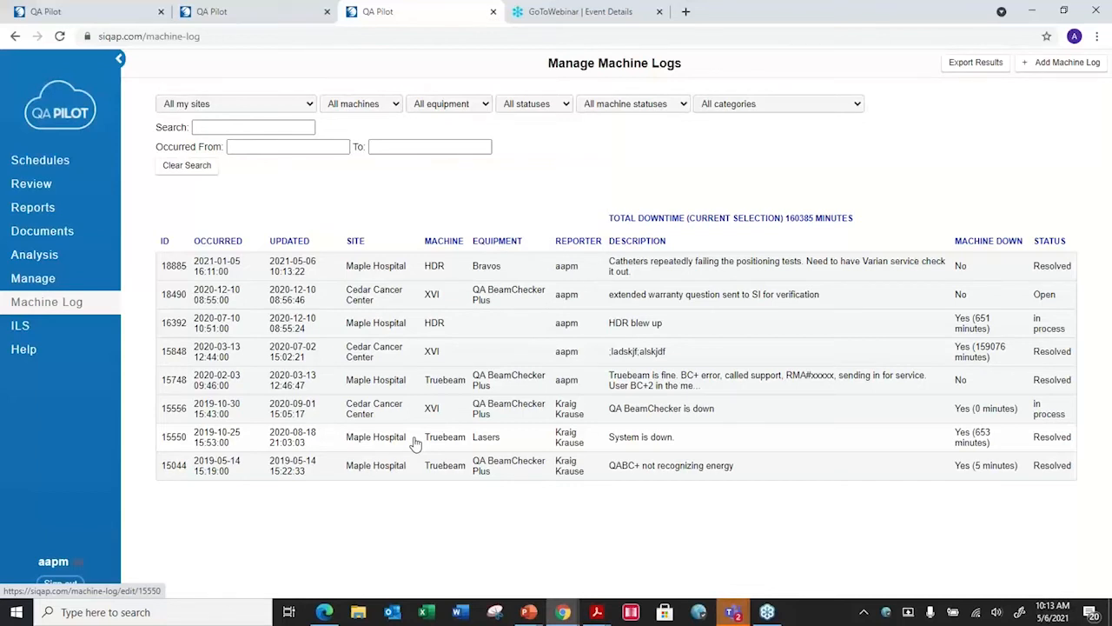
Check the review overview, and read through the July 10th 2020 TG-51 photon energies SAD setup report from the reports list
click(35, 190)
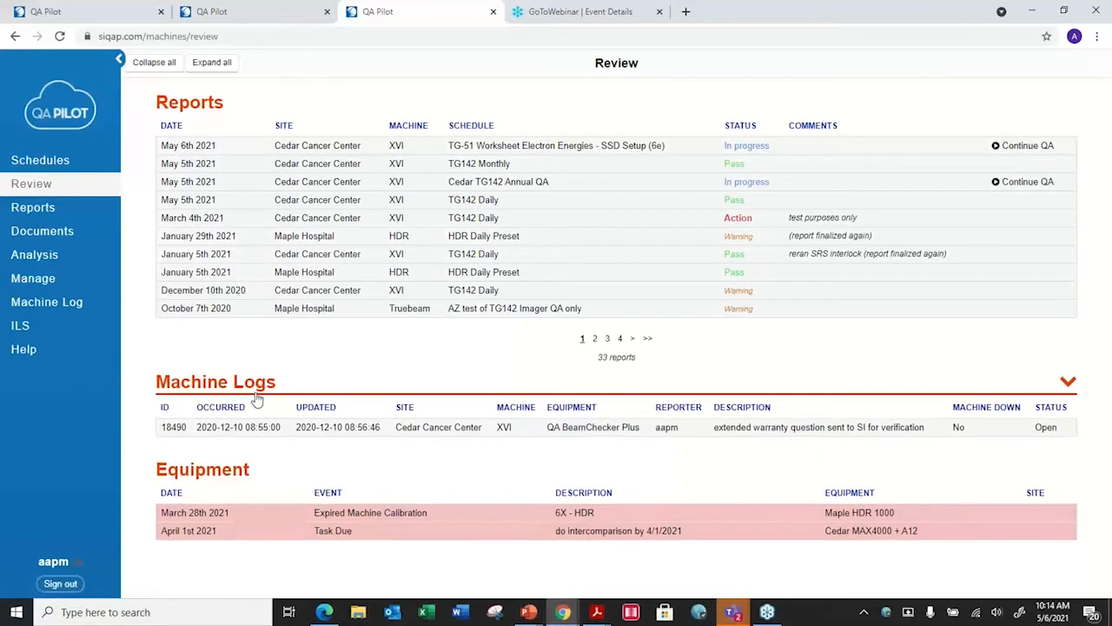
click(33, 212)
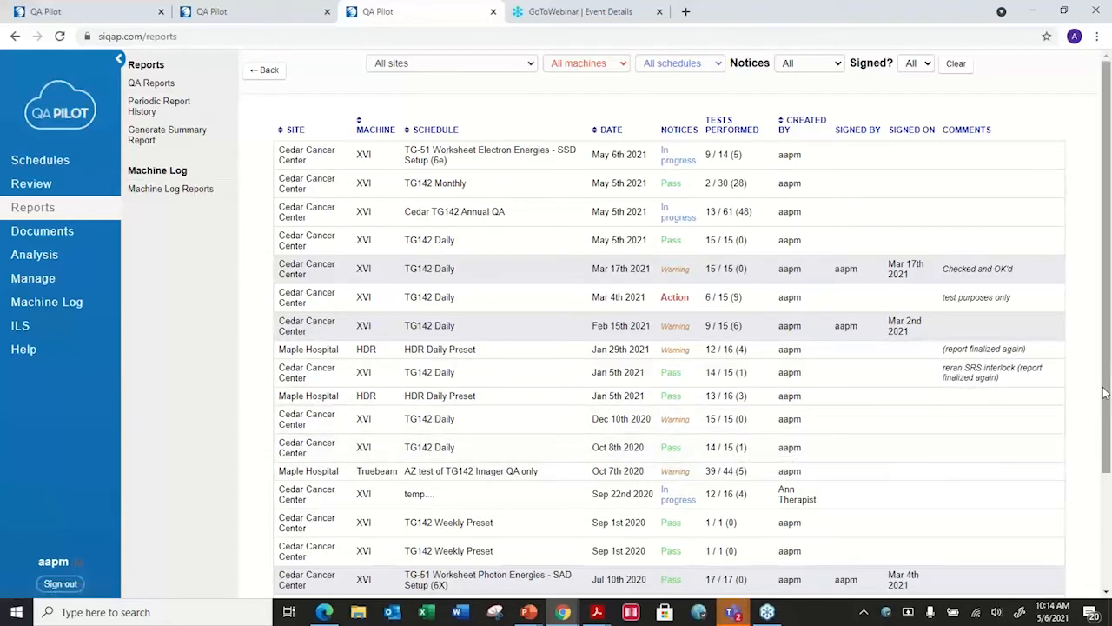
drag(1108, 388, 1109, 486)
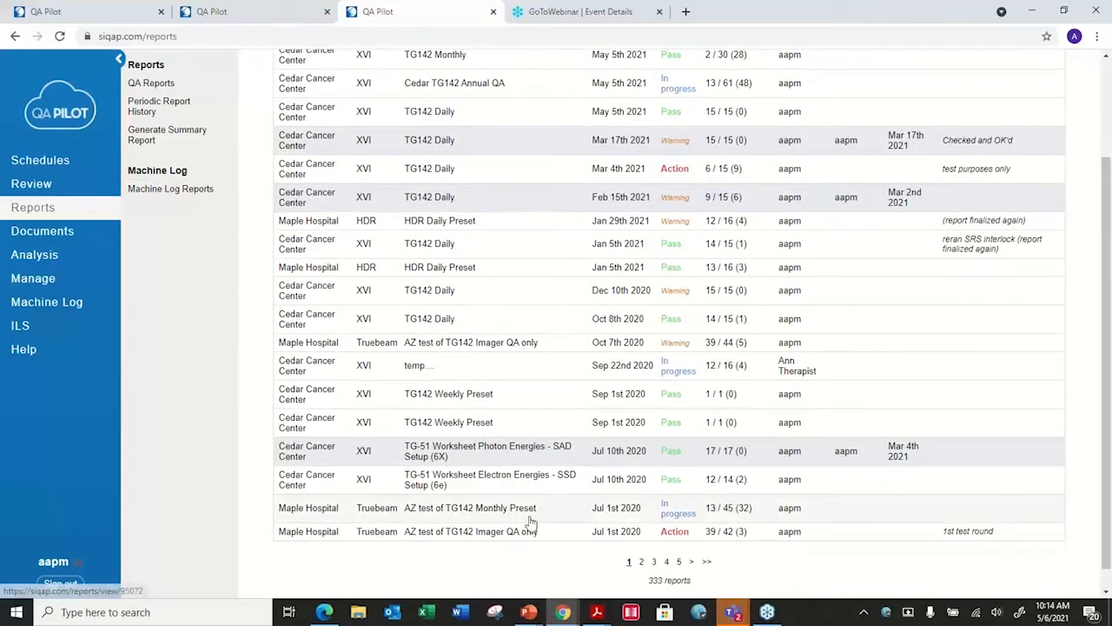
click(501, 461)
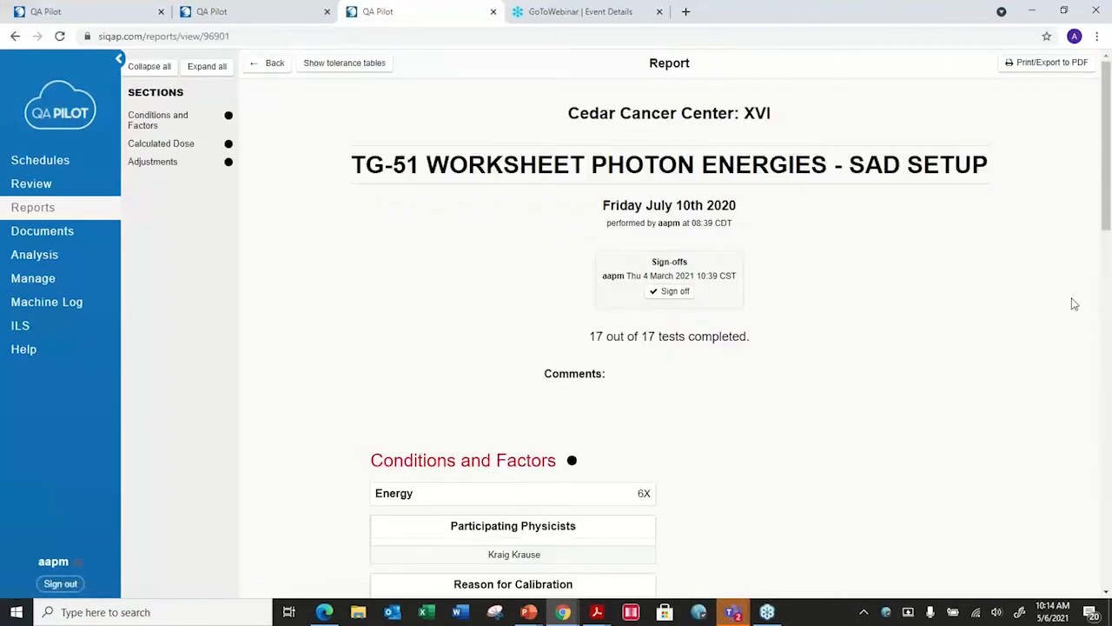
click(1106, 593)
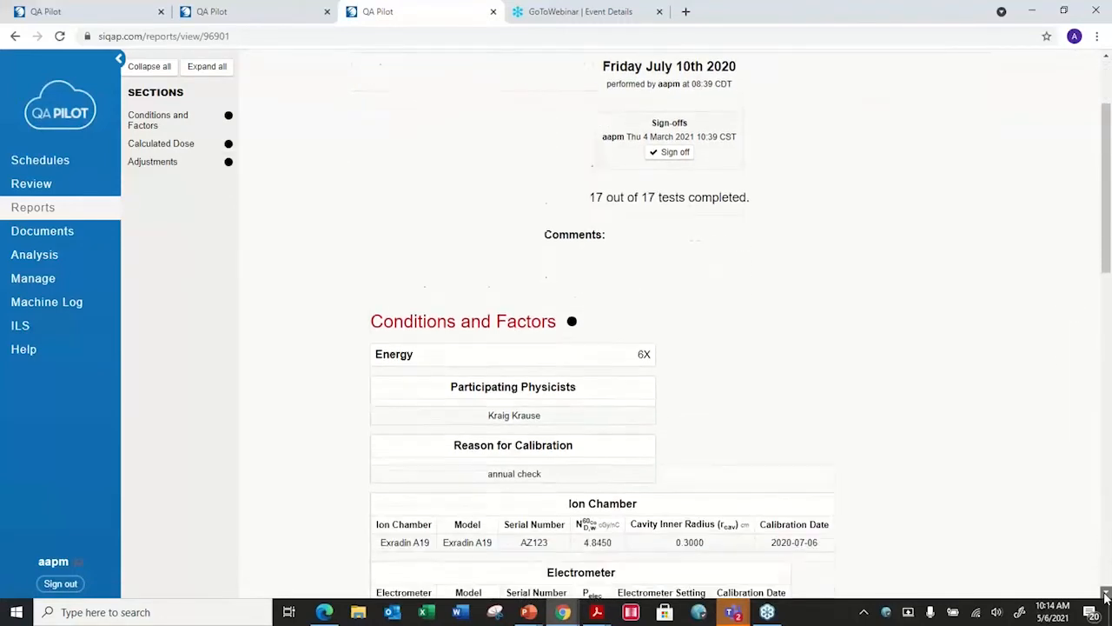
drag(1106, 594, 1108, 595)
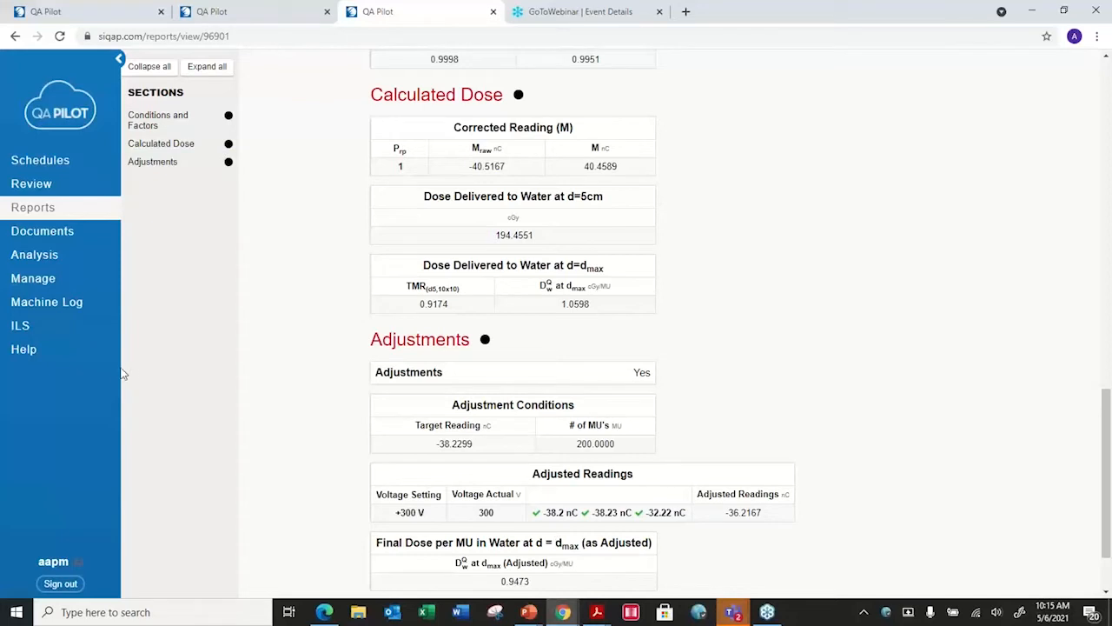
Open the document repository, using the second QA Pilot browser tab
click(56, 235)
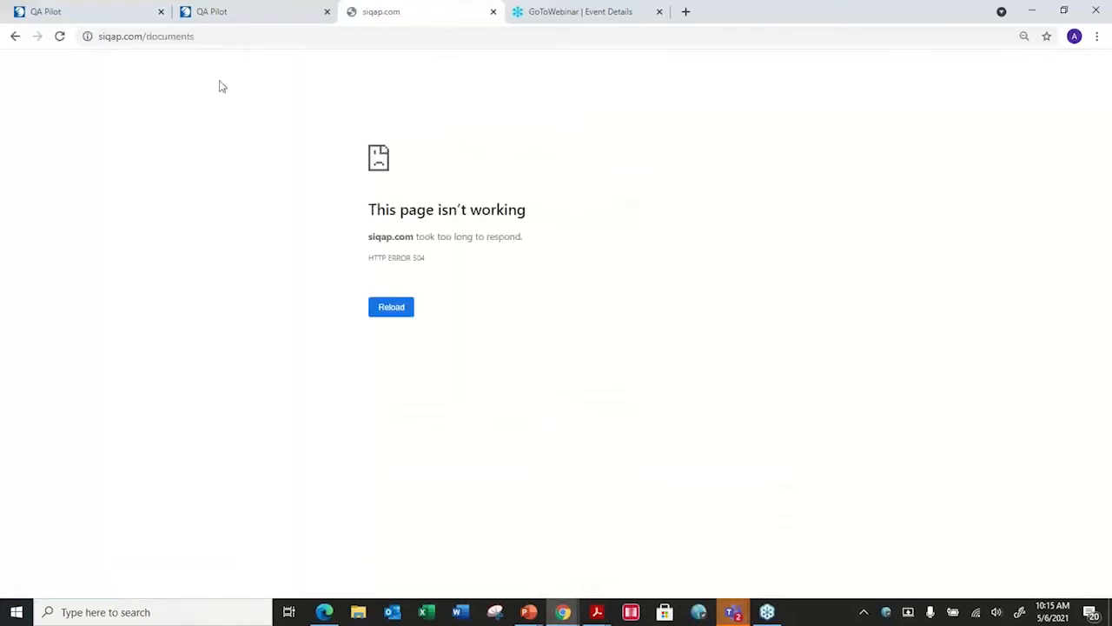
click(217, 12)
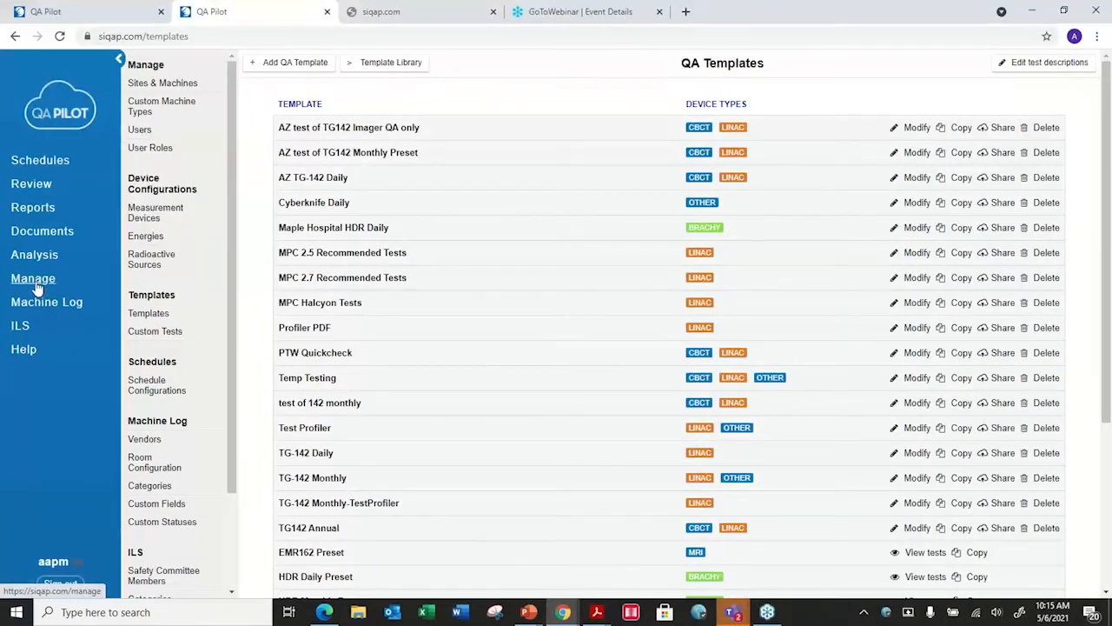
click(46, 234)
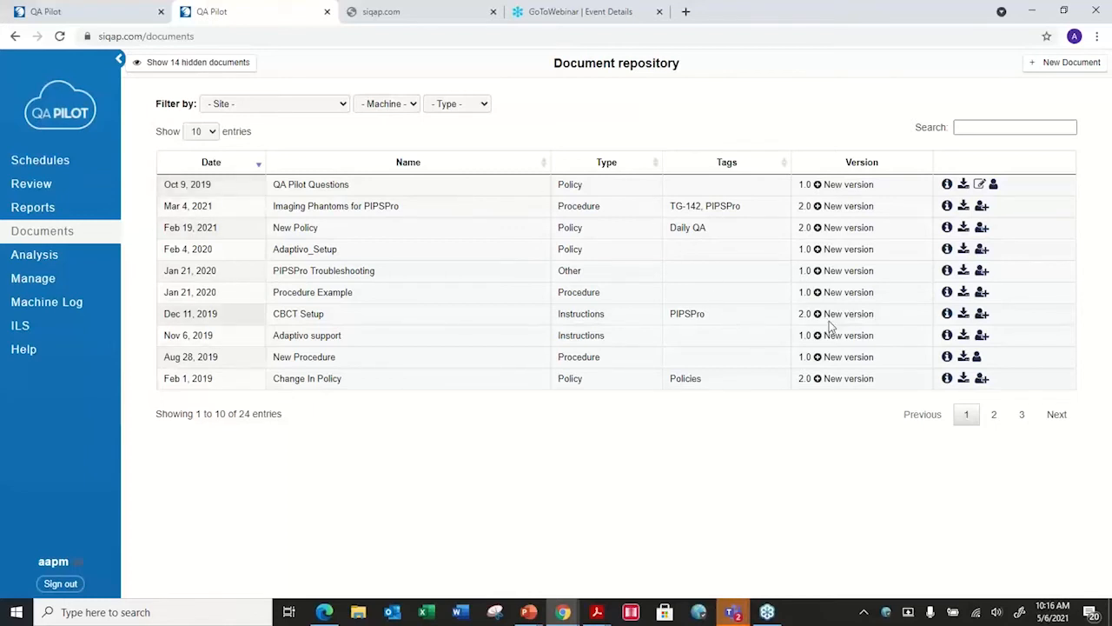
Open the sign-off settings of the CBCT Setup document, choose to require sign-offs and examine the role and due-date options
click(981, 315)
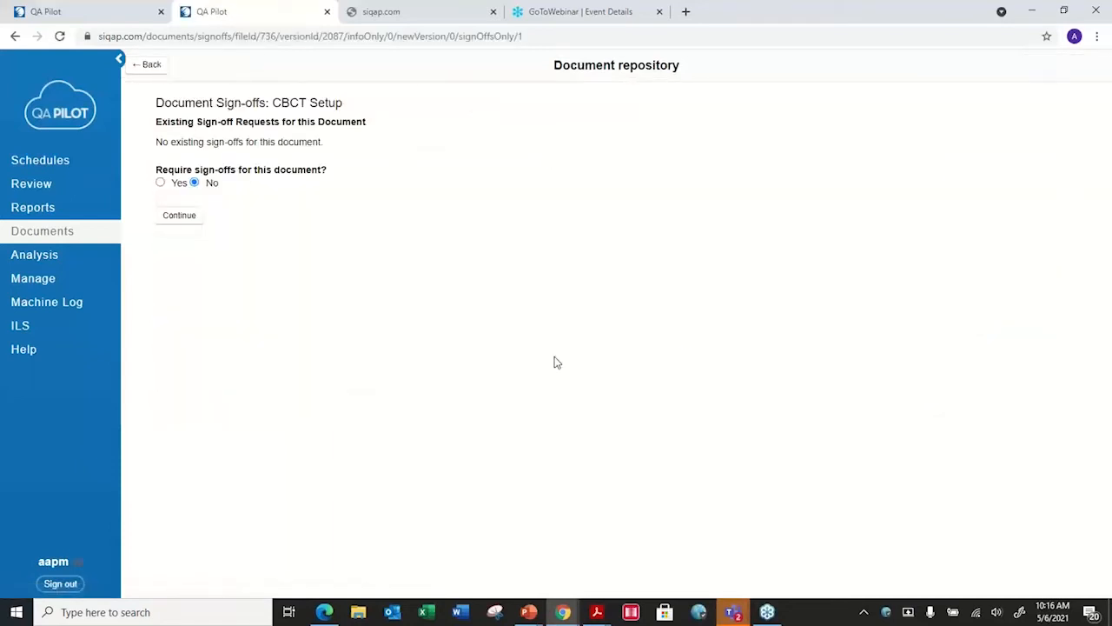
click(161, 184)
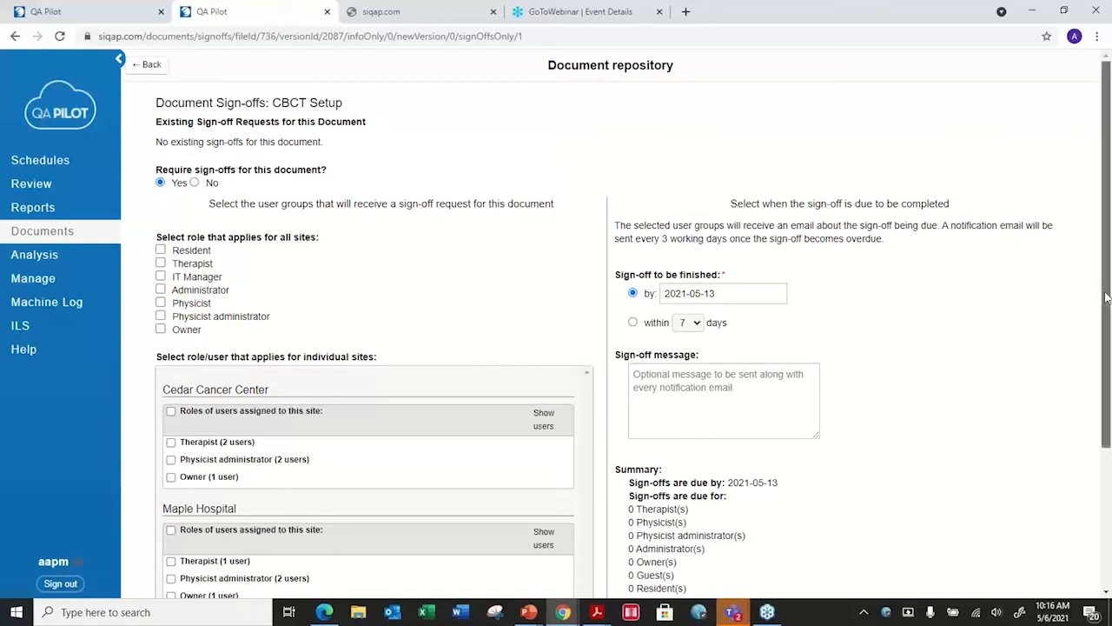
drag(1108, 297, 1108, 340)
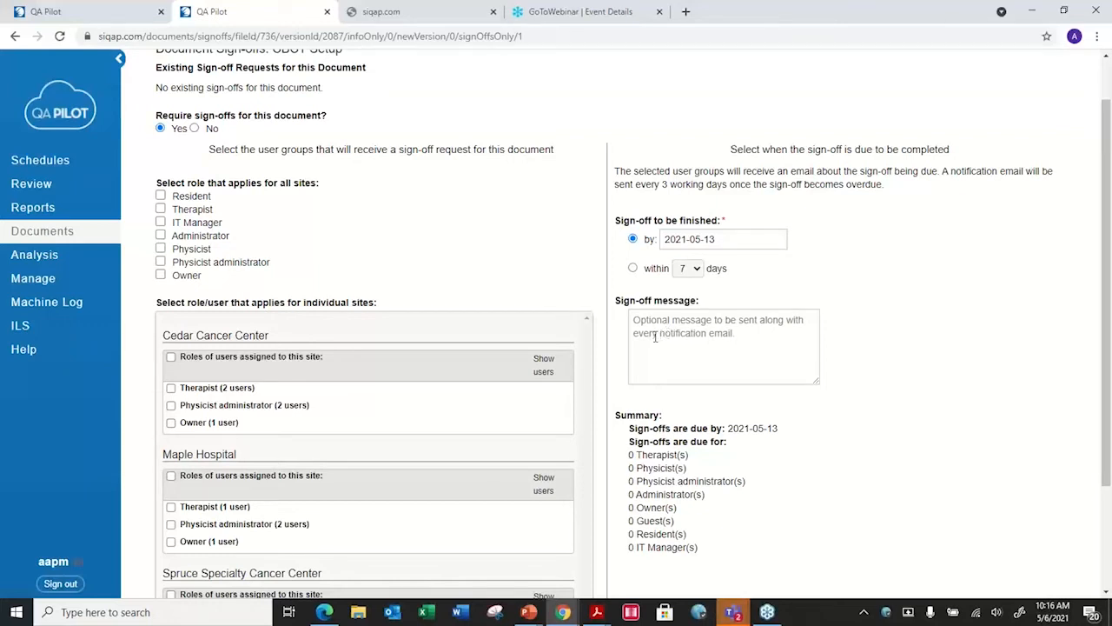
View the ILS incident creation form, and open the QA Pilot category in the online help center
click(22, 328)
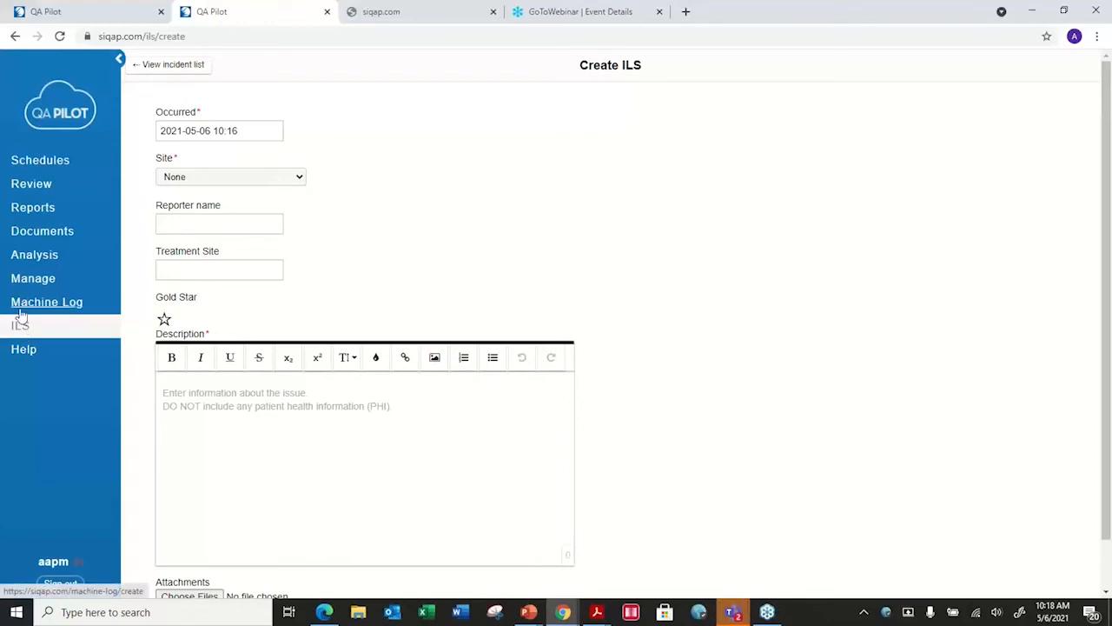
click(24, 357)
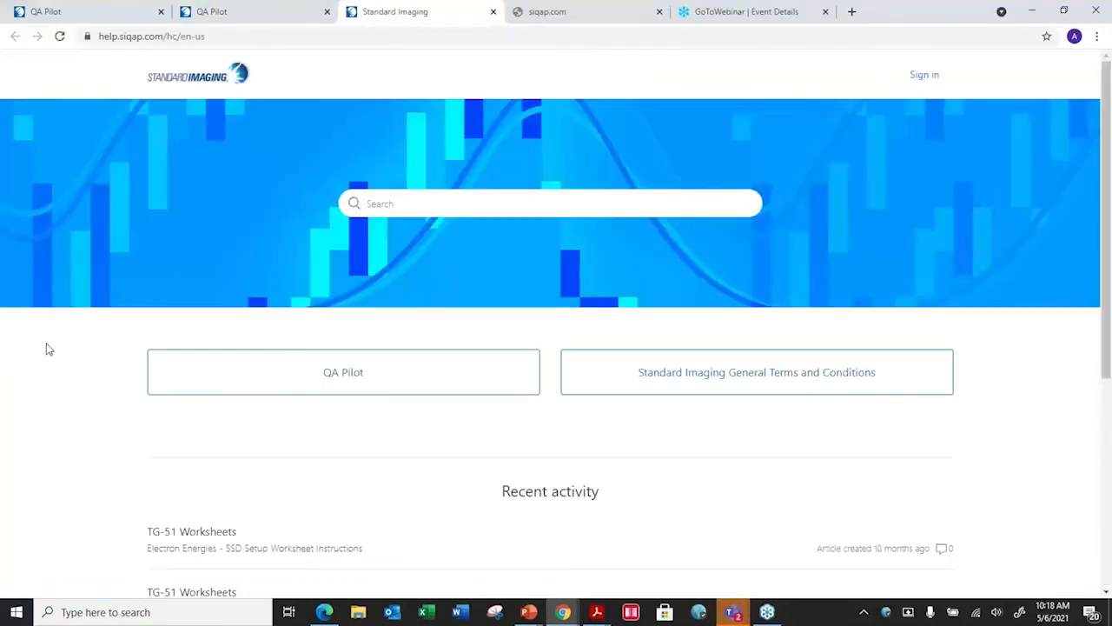
click(317, 374)
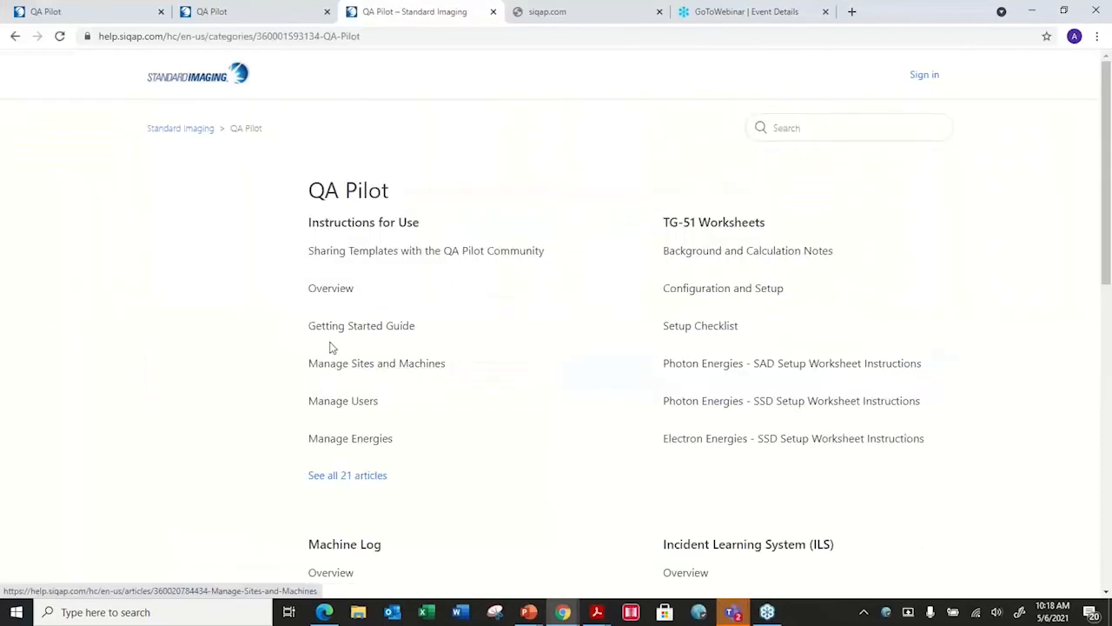
Open the Overview help article, and read the Manage Energies article's instructions for adding a new energy
click(325, 292)
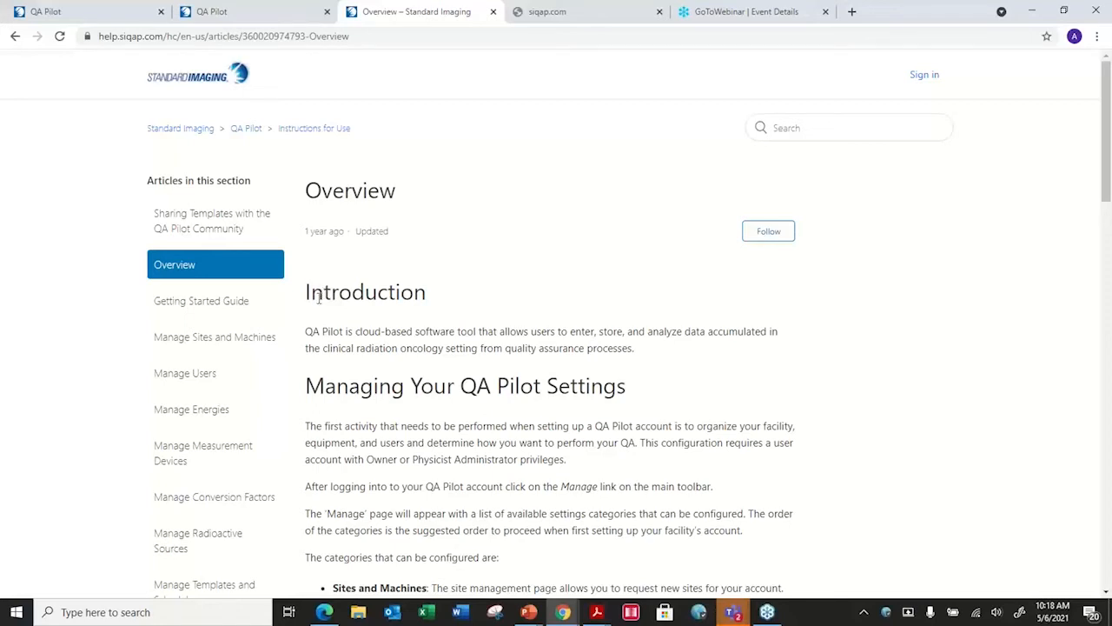
click(233, 410)
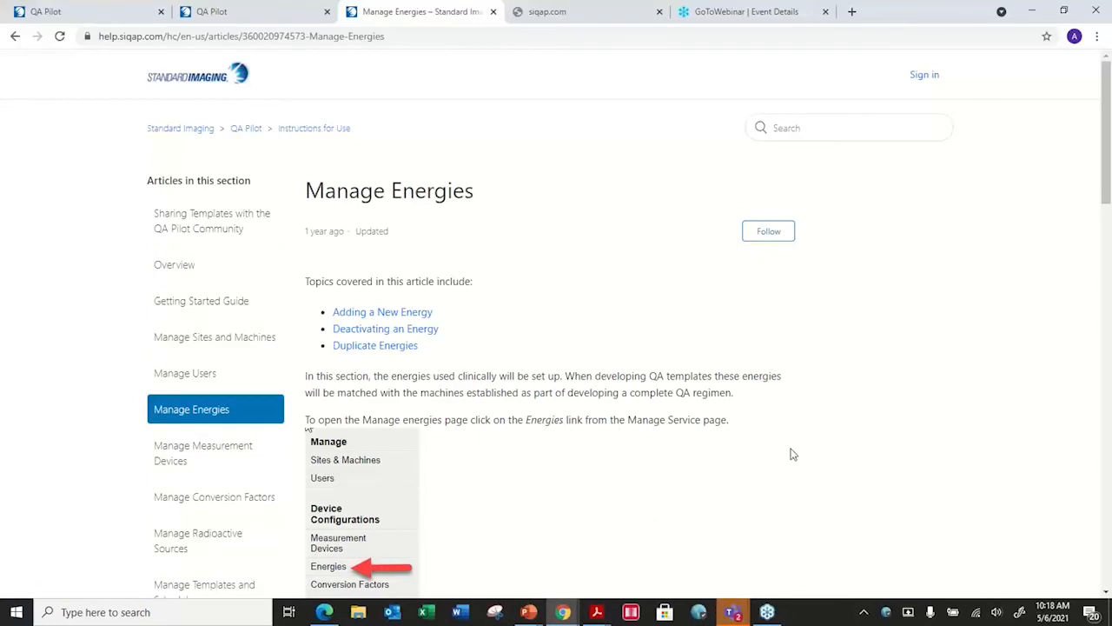
click(1106, 593)
click(1106, 594)
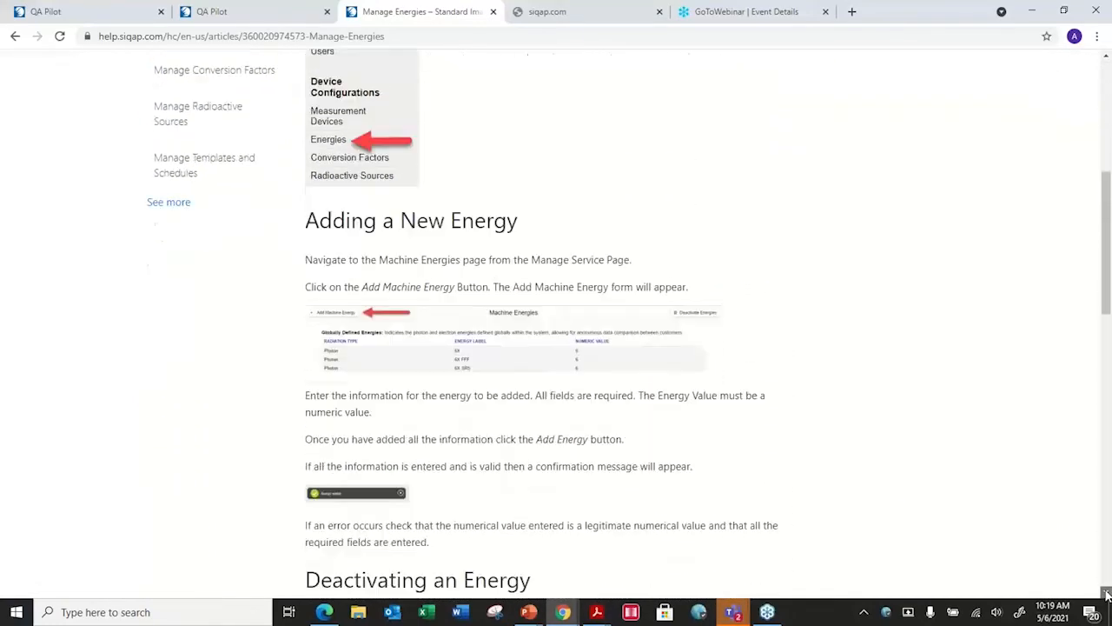
click(1106, 593)
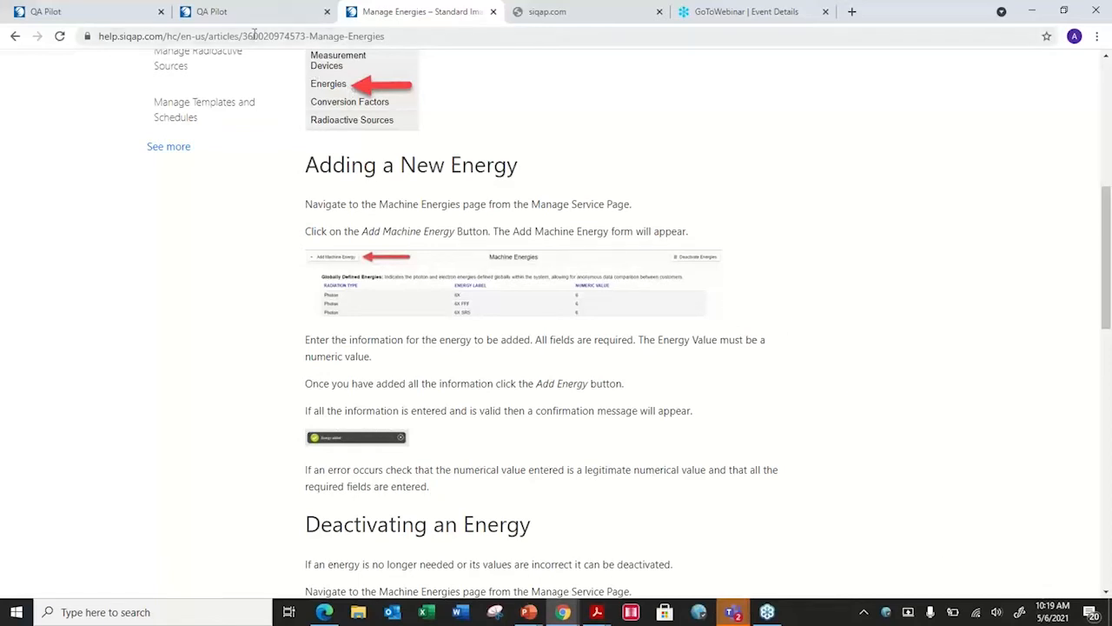
Return to the first QA Pilot browser tab and look through the management pages for measurement devices, sites and machines, and users
click(229, 19)
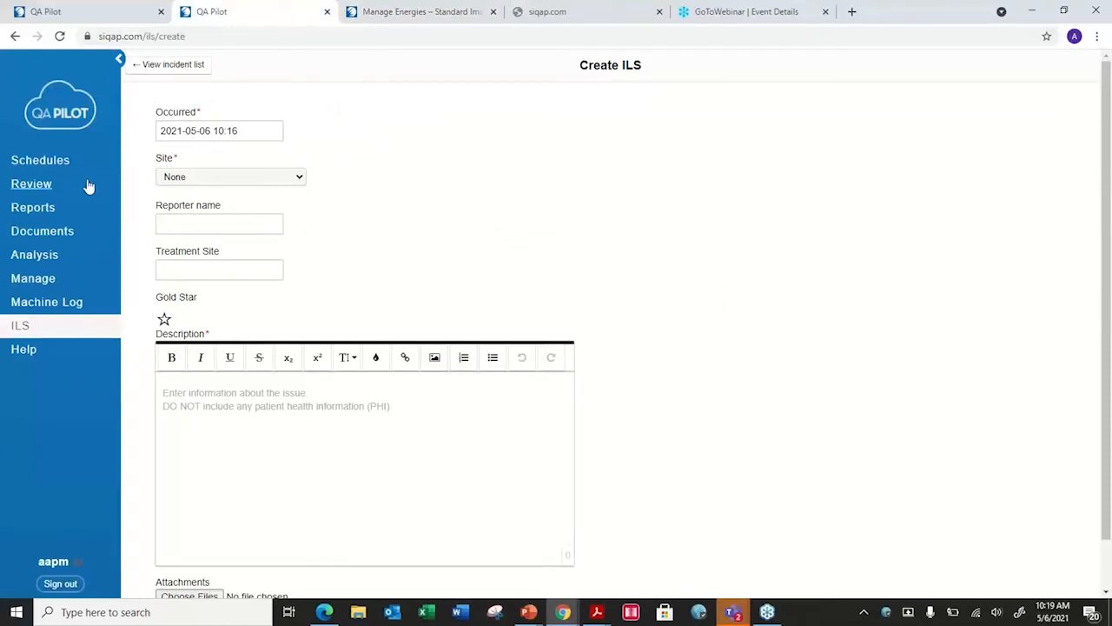
click(99, 19)
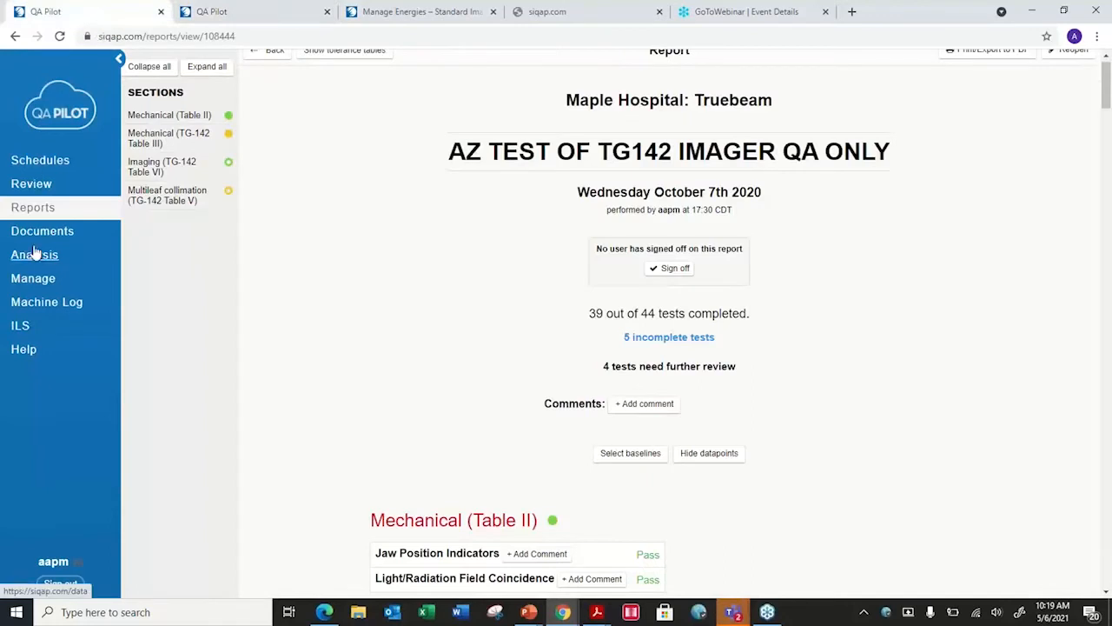
click(38, 279)
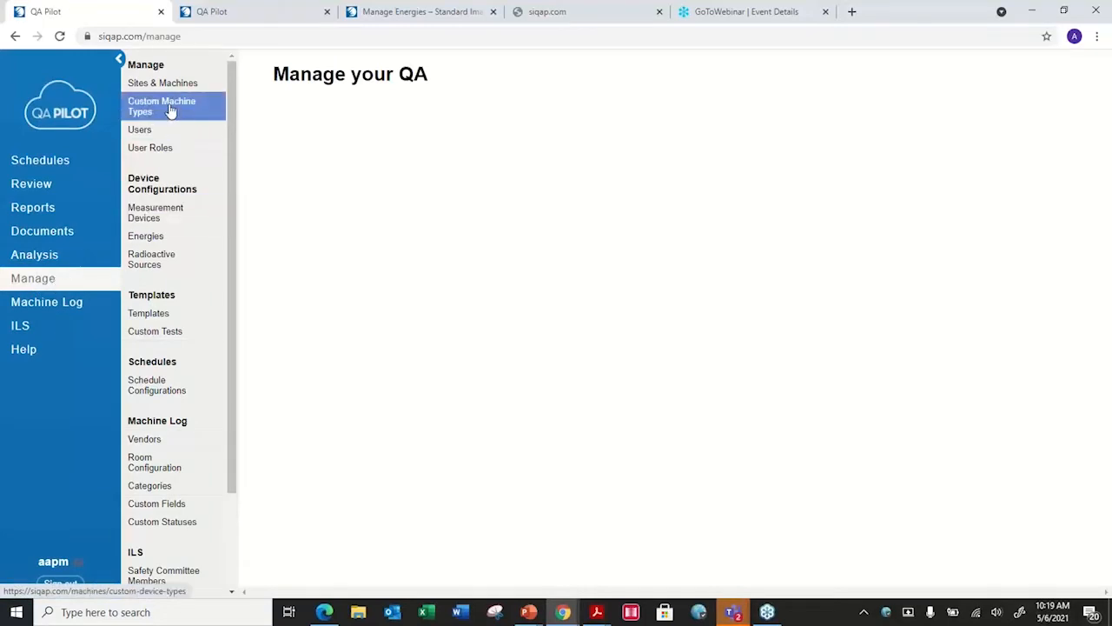
click(166, 215)
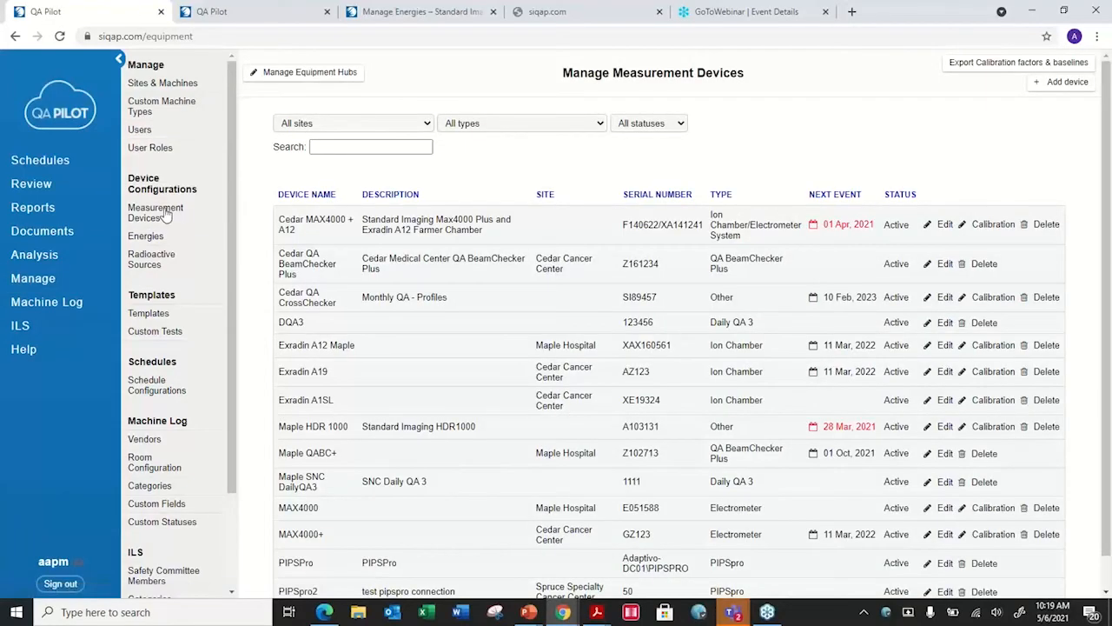
click(152, 91)
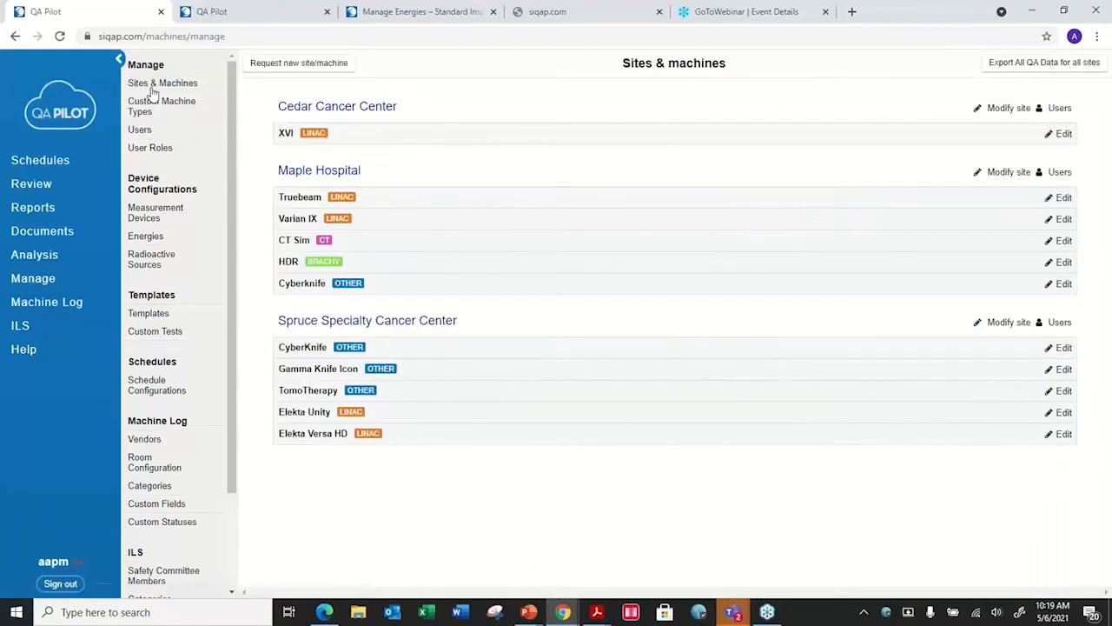
click(140, 129)
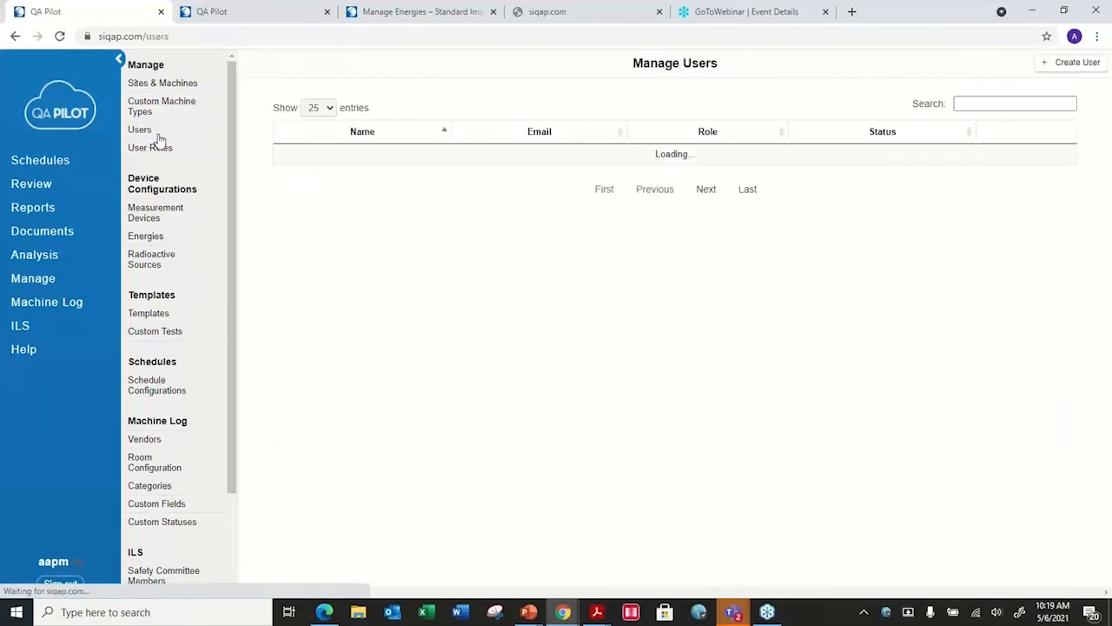
Filter the measurement devices list to the Maple Hospital site
click(165, 219)
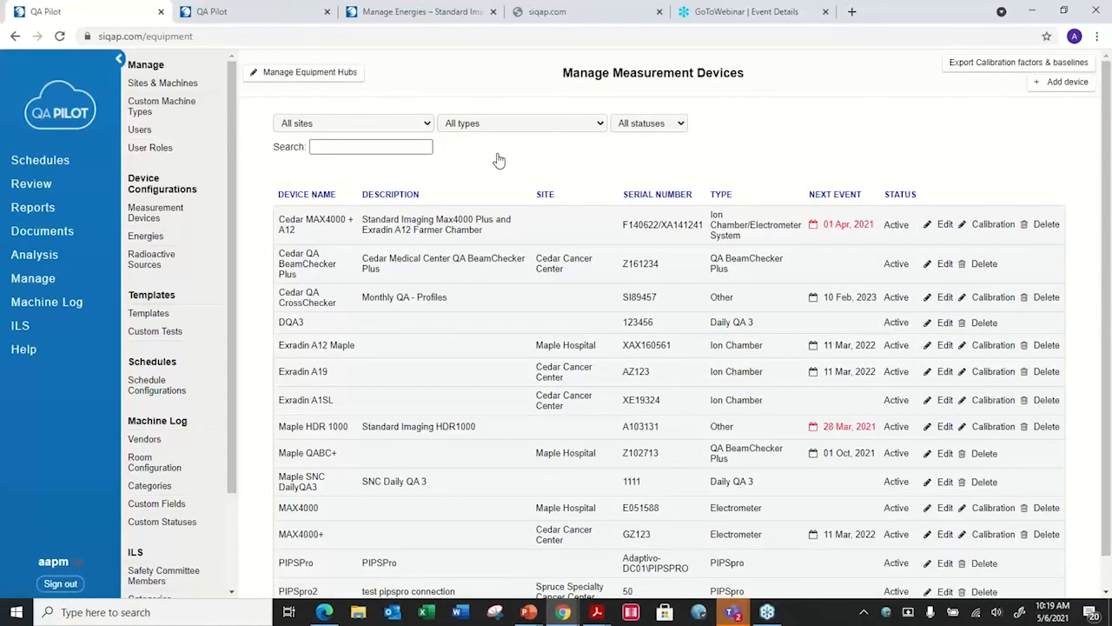
click(427, 126)
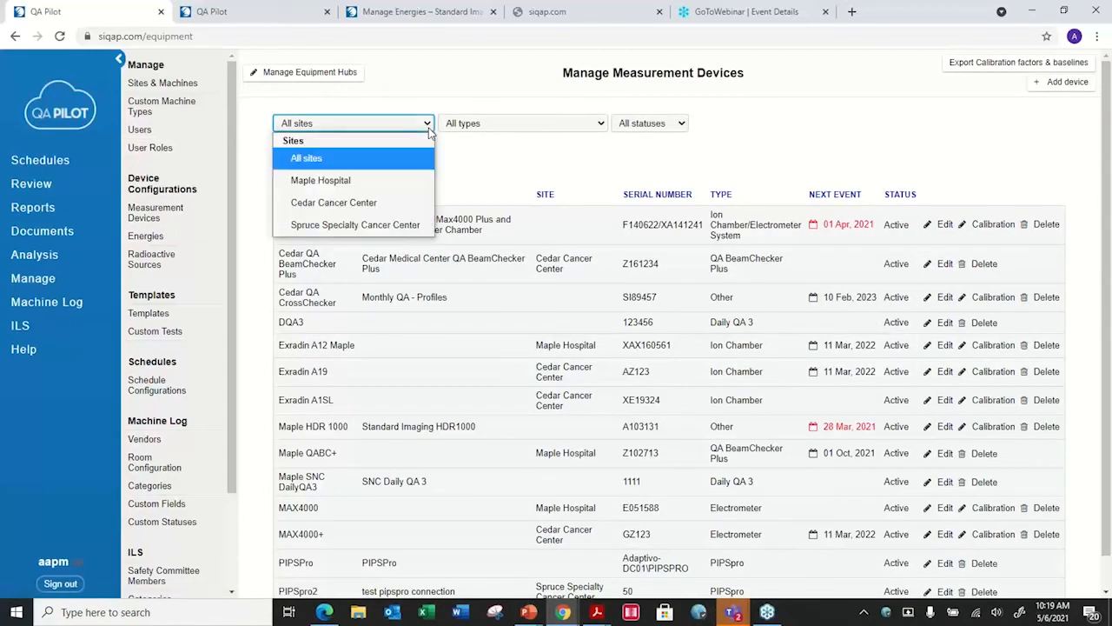
click(388, 177)
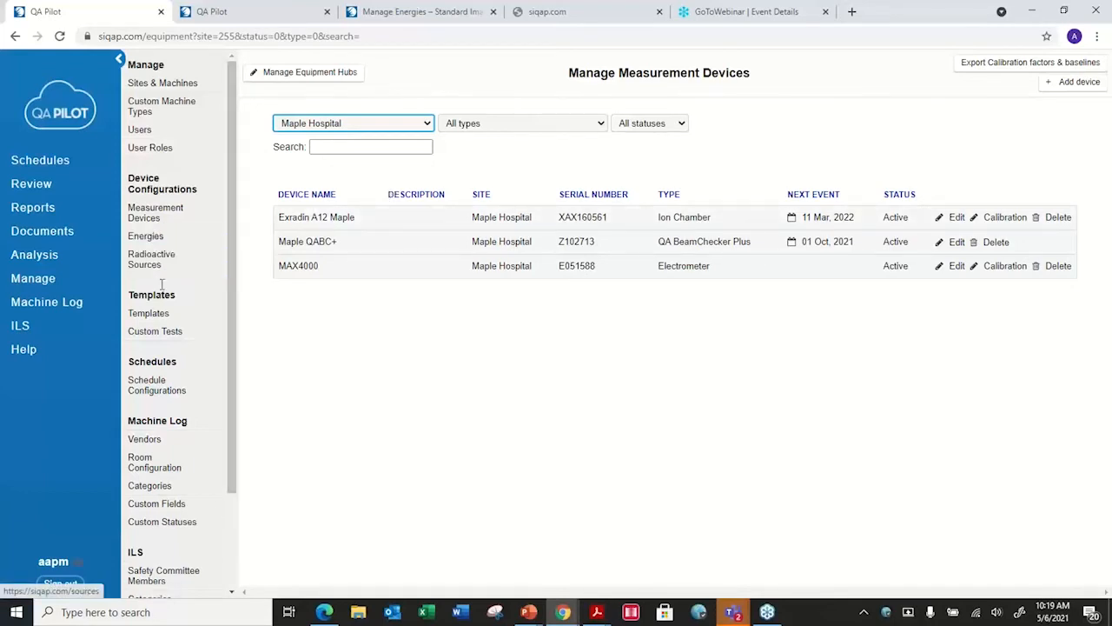
Look through the QA templates list, view the tests in HDR Daily Preset, and return to the list
click(160, 318)
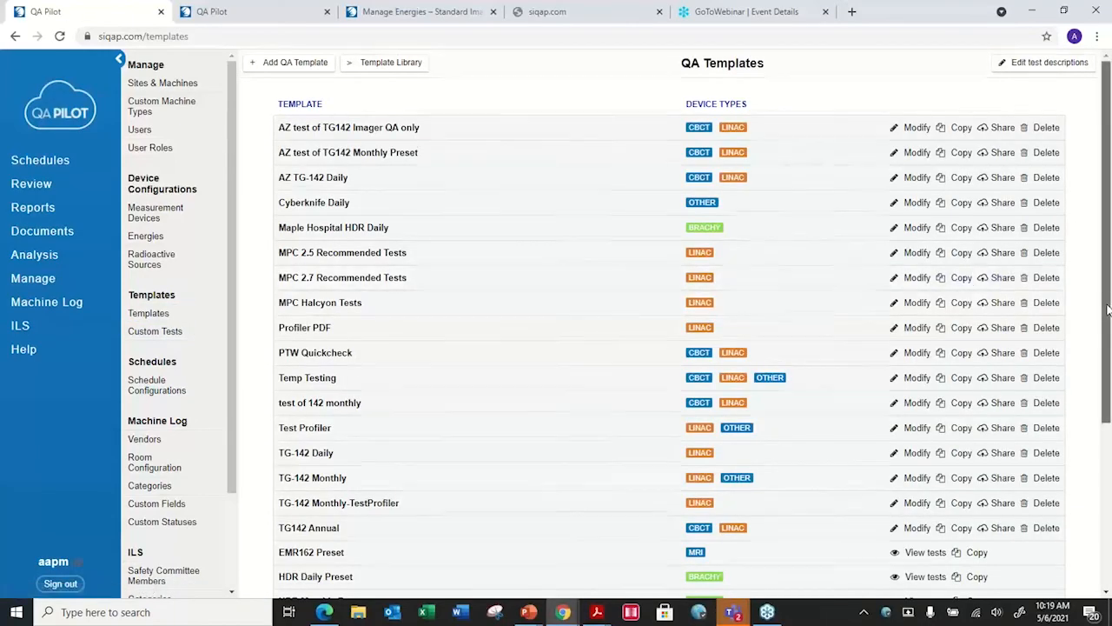
drag(1107, 310, 1106, 515)
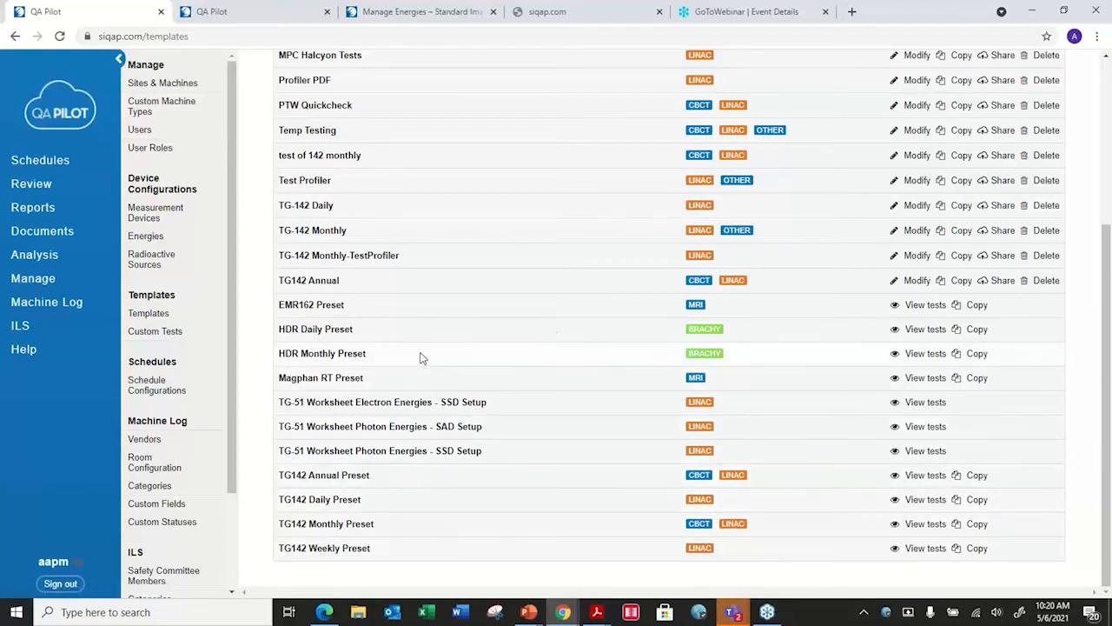
click(909, 328)
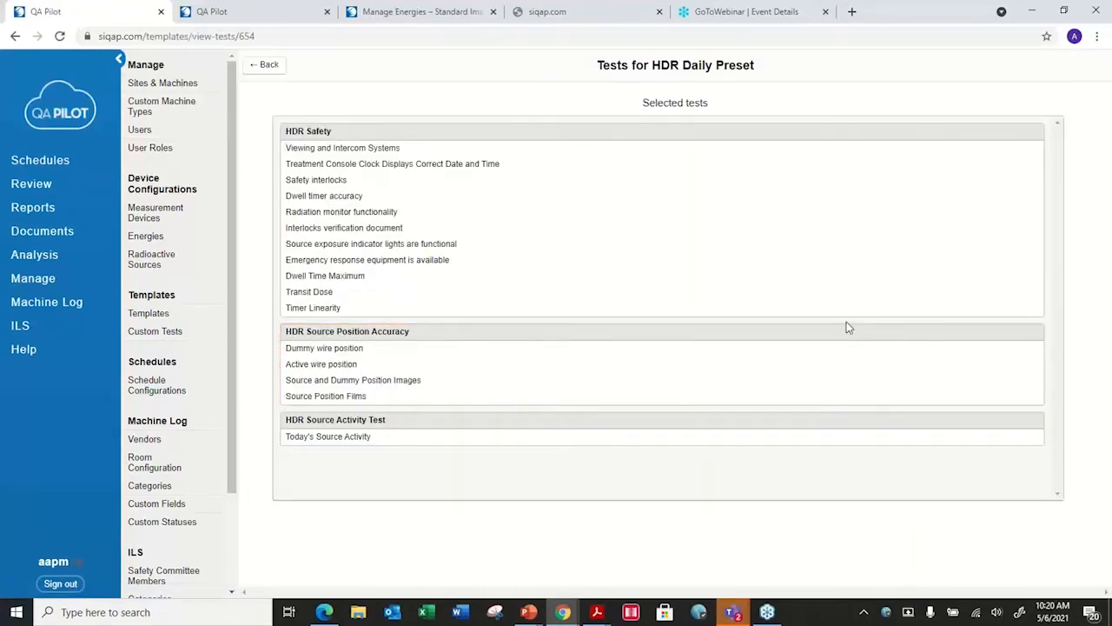
click(266, 76)
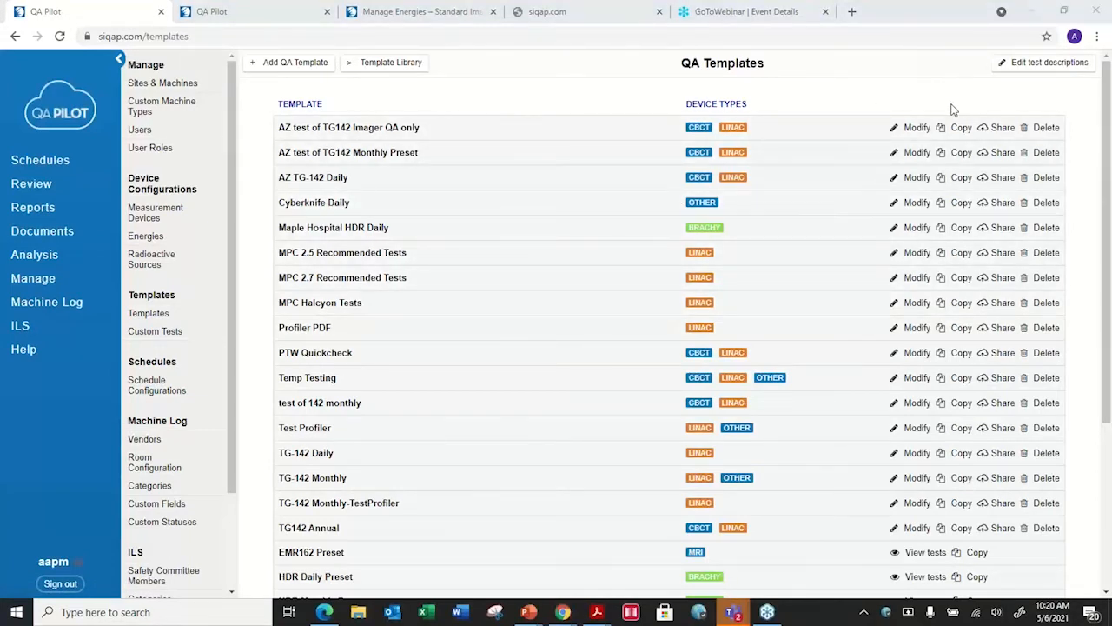
Open the template AZ test of TG142 Imager QA only for modification, and expand Daily Linac QA [TG-142 Table I] in its test selection
click(918, 130)
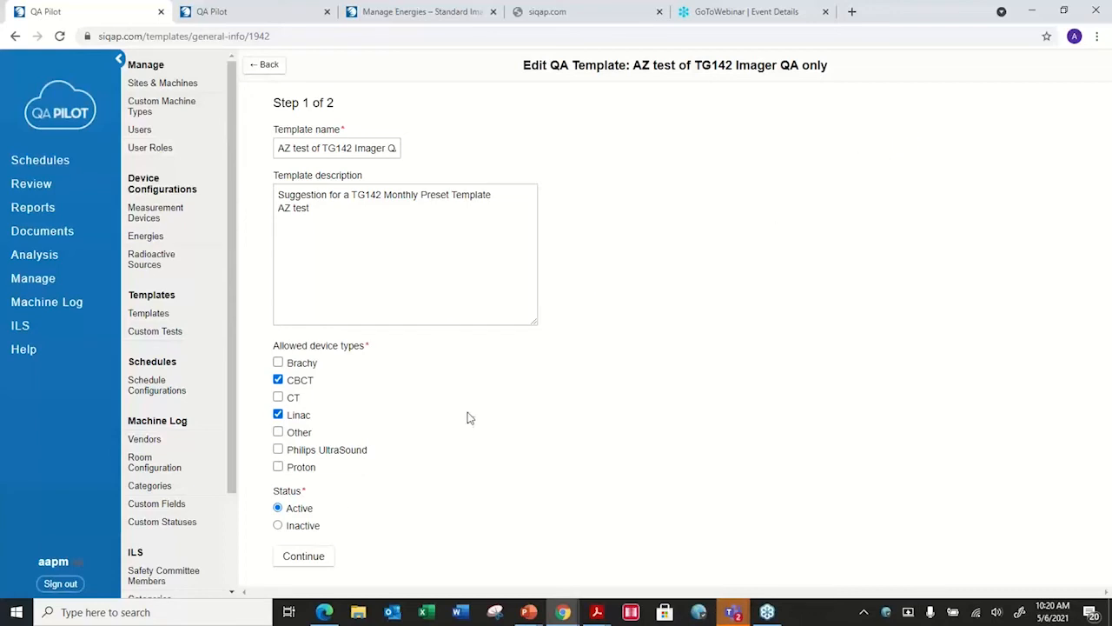
click(300, 570)
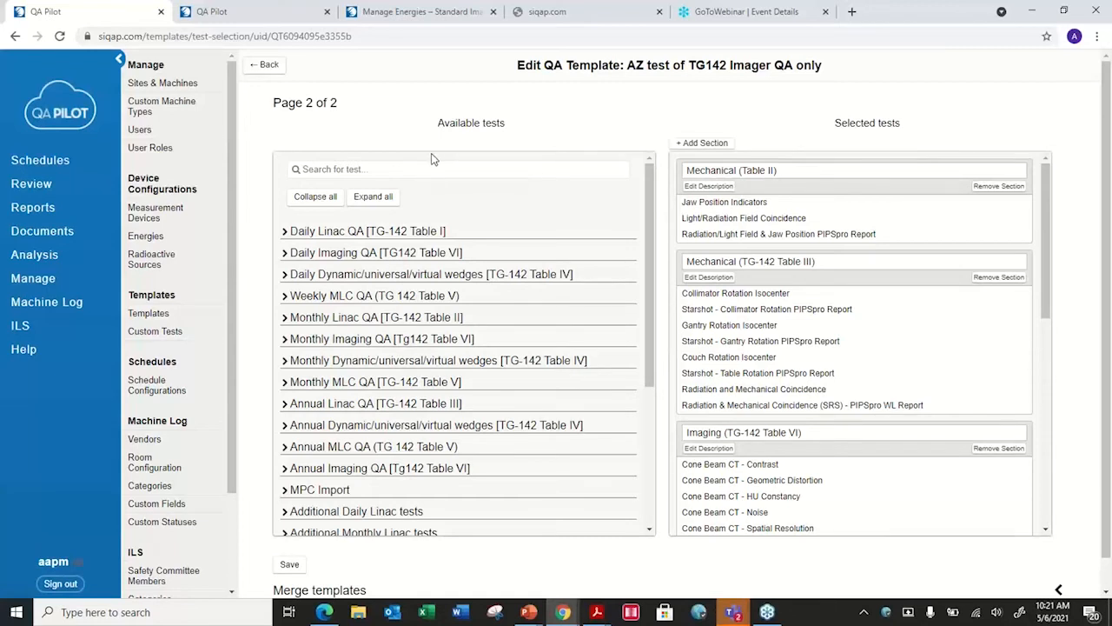
click(285, 234)
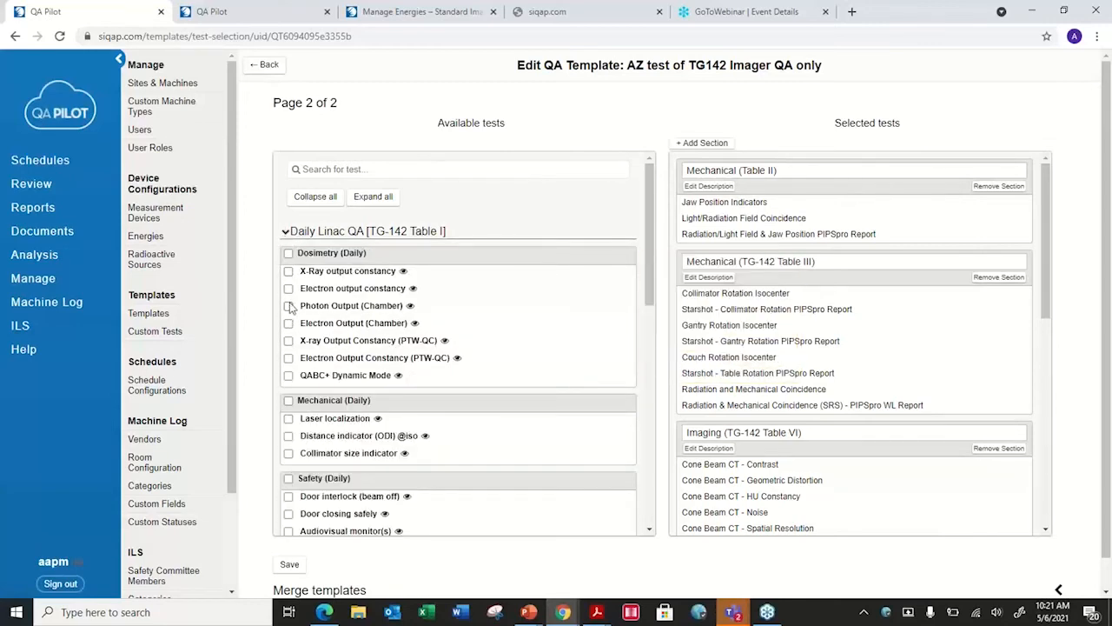
Try selecting individual daily dosimetry tests and the whole Dosimetry (Daily) group, and clear the selections
mouse_move(308, 350)
click(287, 270)
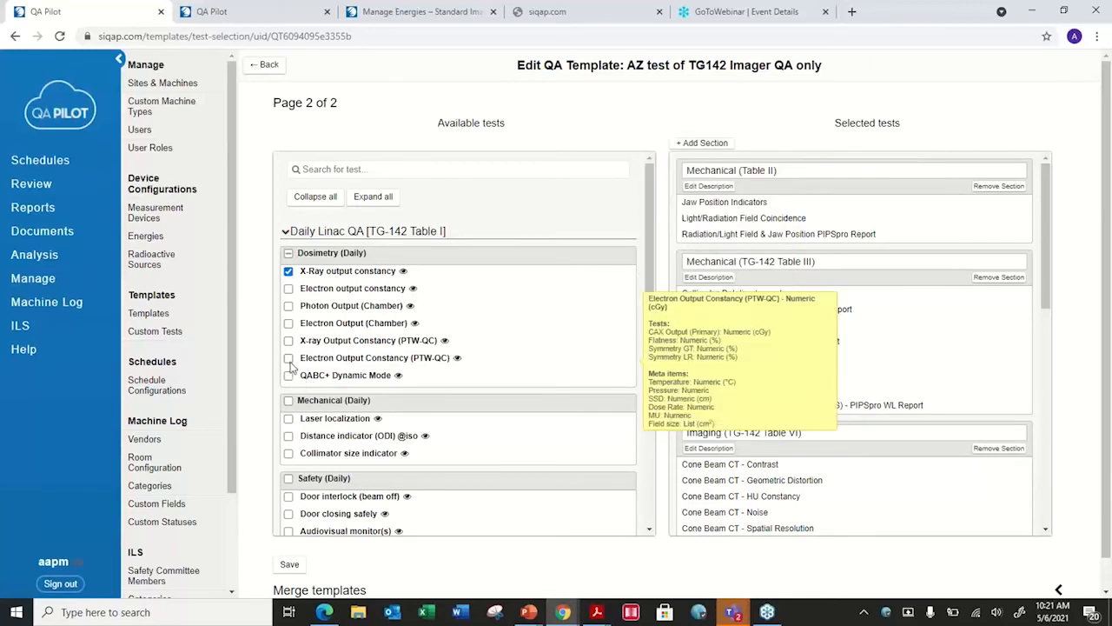
click(288, 323)
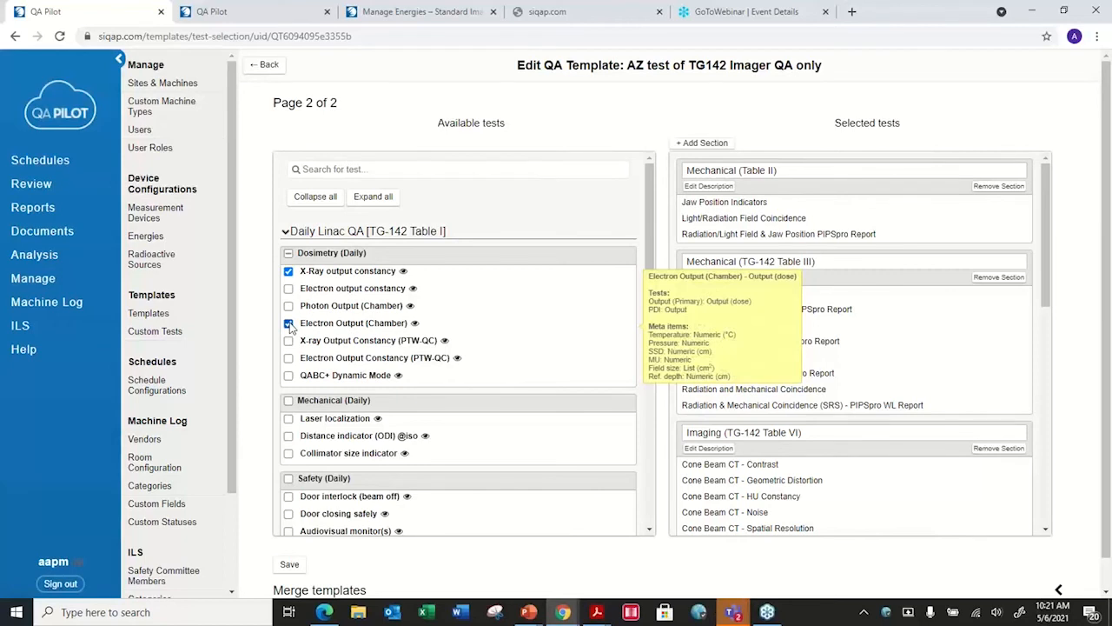
mouse_move(284, 367)
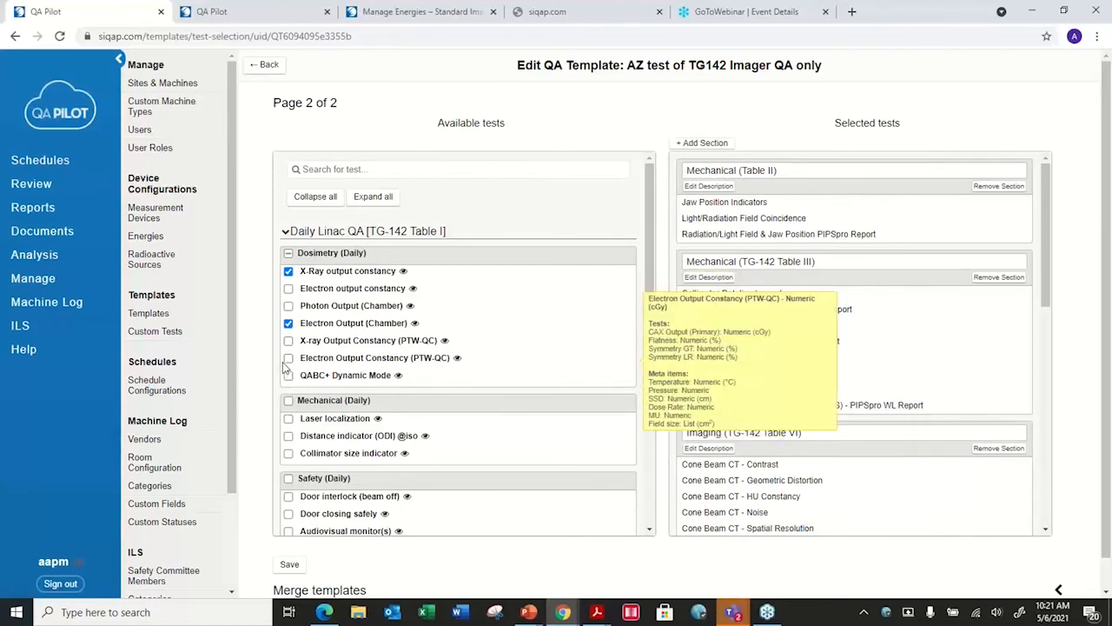
click(289, 271)
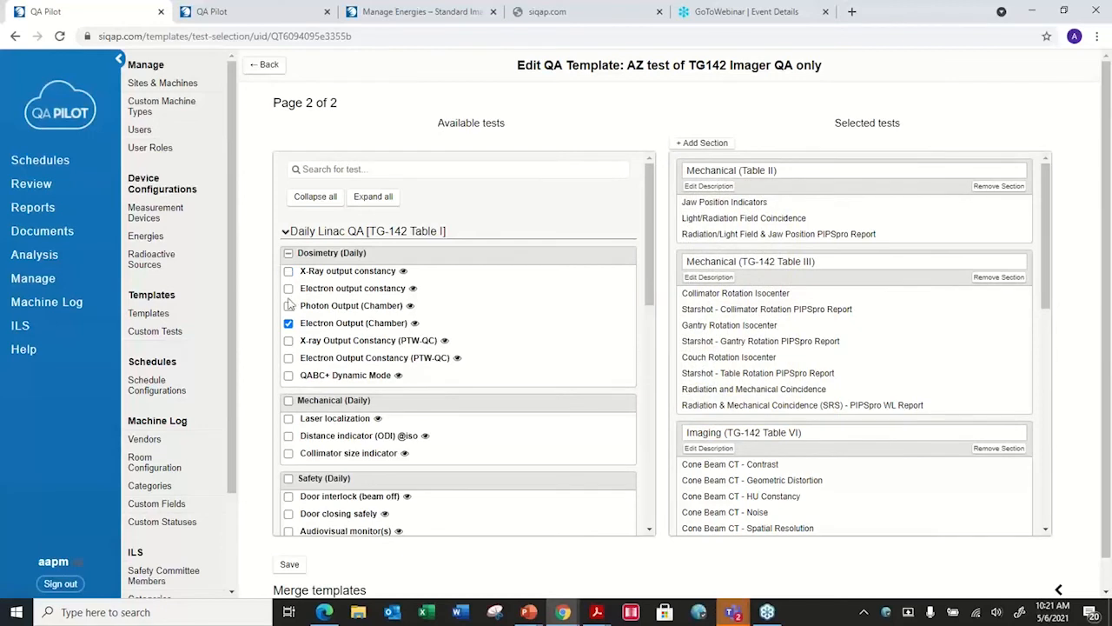
click(288, 252)
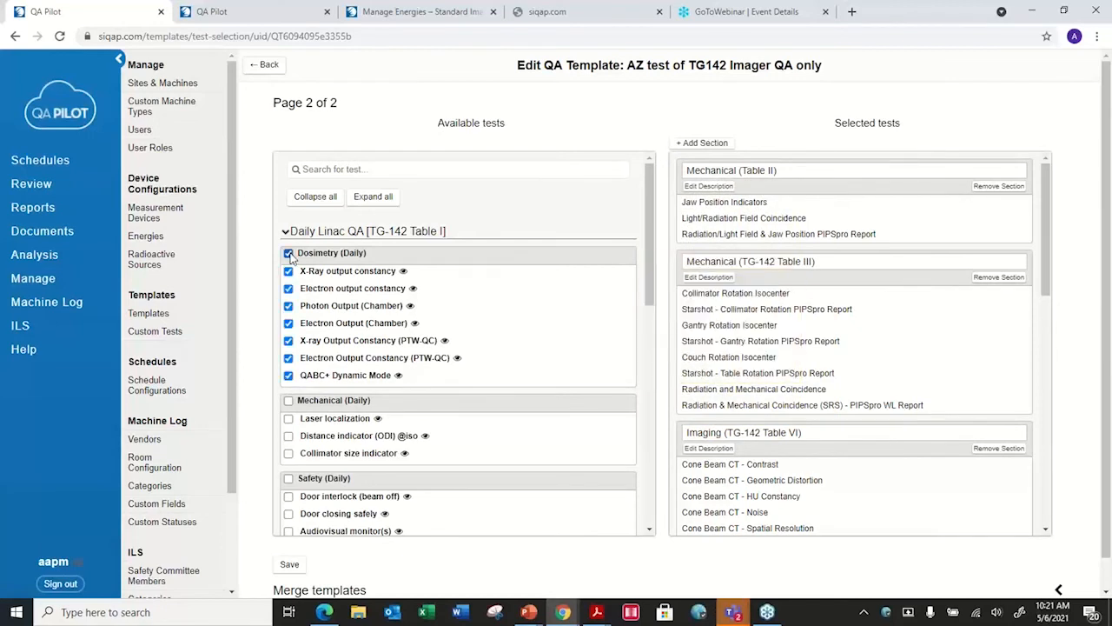
click(288, 253)
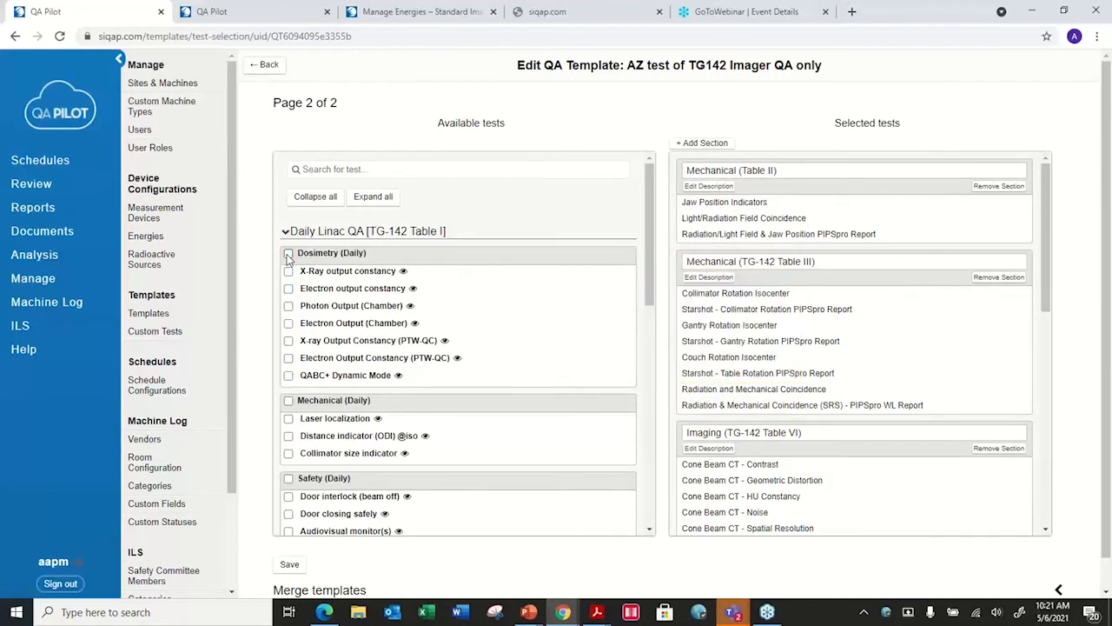
Add a Dosimetry (Daily) section via X-Ray output constancy, place it above Multileaf collimation (TG-142 Table V), and deselect that test
click(288, 271)
drag(1047, 257, 1047, 460)
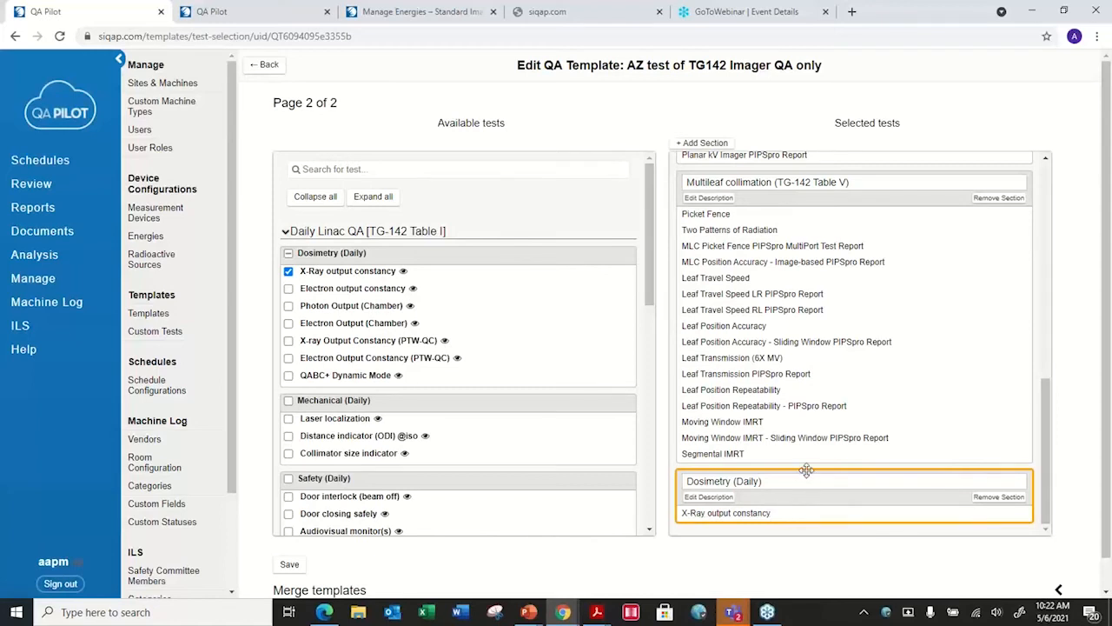
mouse_move(807, 474)
mouse_down()
mouse_move(683, 241)
mouse_move(678, 204)
mouse_up()
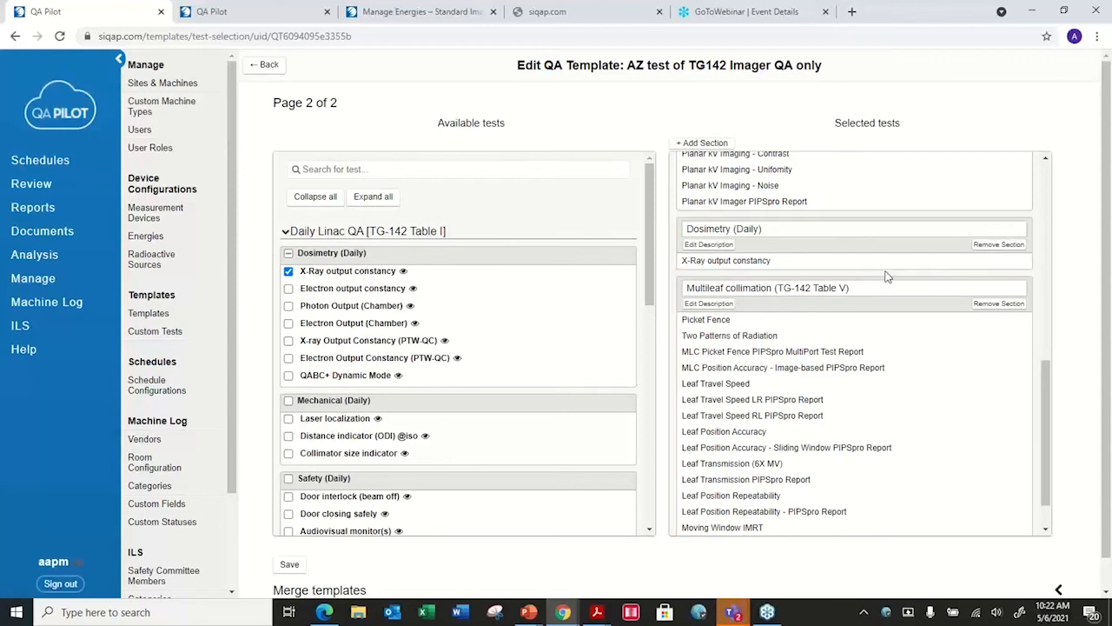
click(289, 271)
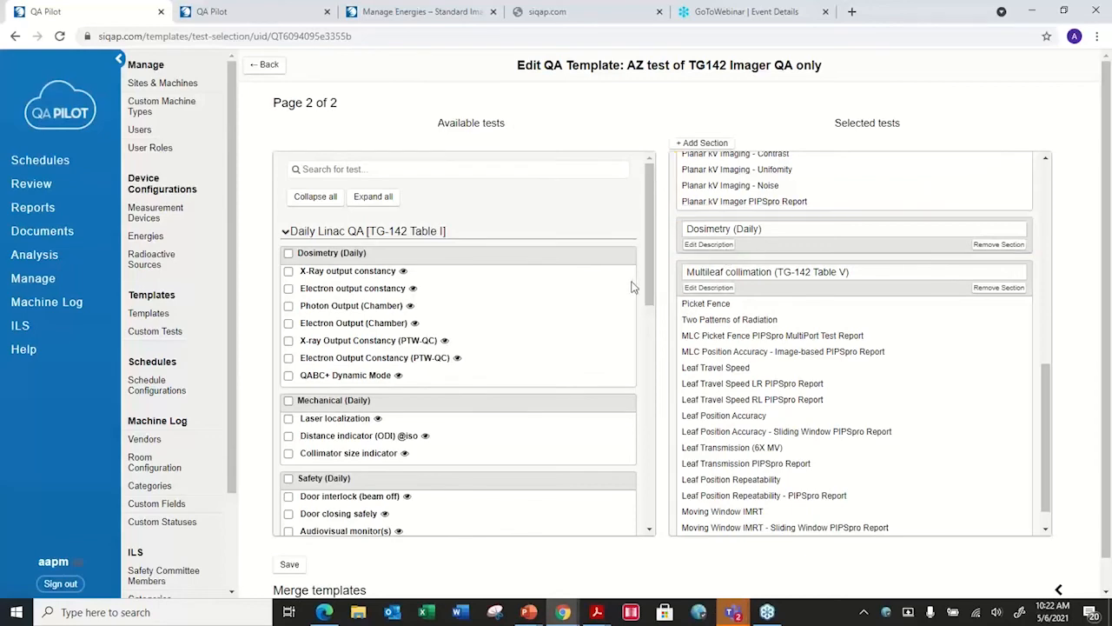
Preview the Average test in the Lasers group, and select the Uniformity Diff from Center test for the template
drag(647, 278, 676, 543)
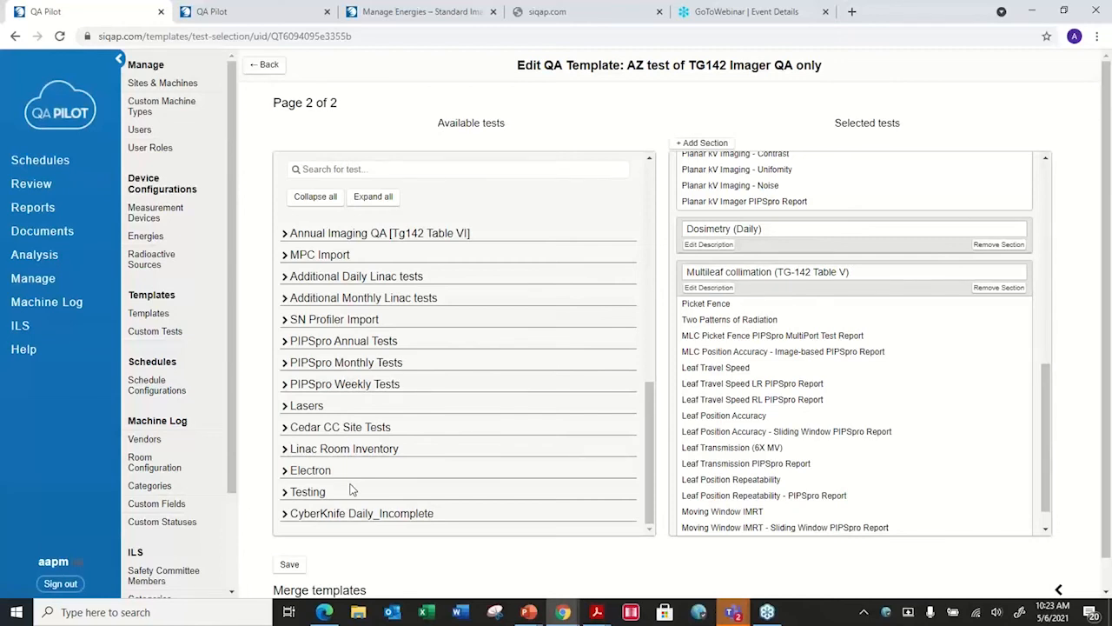
click(286, 409)
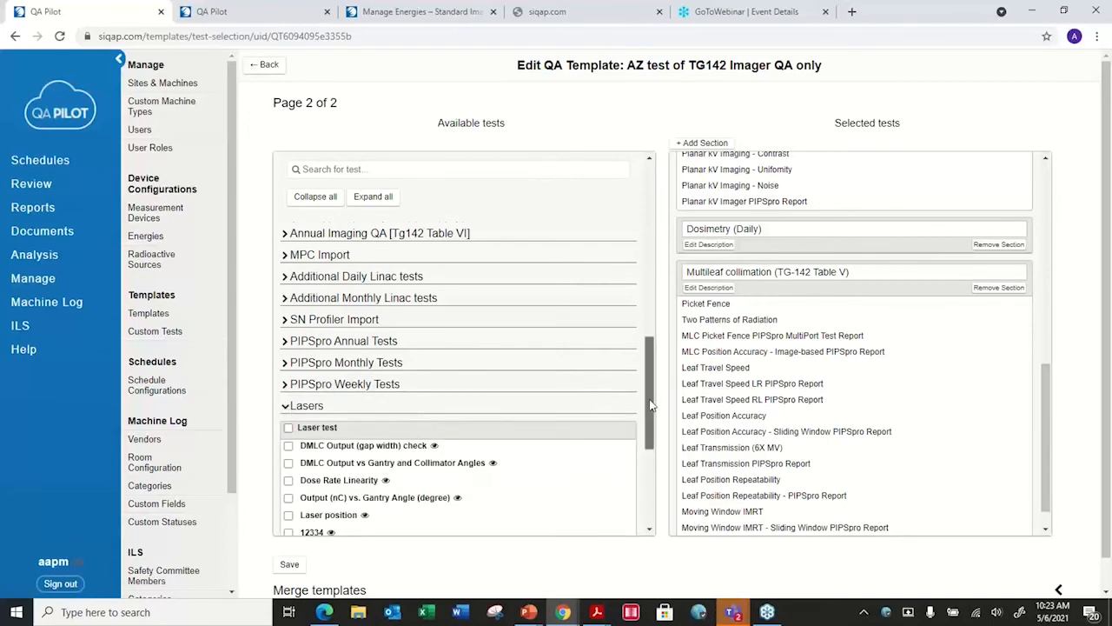
drag(651, 404, 657, 461)
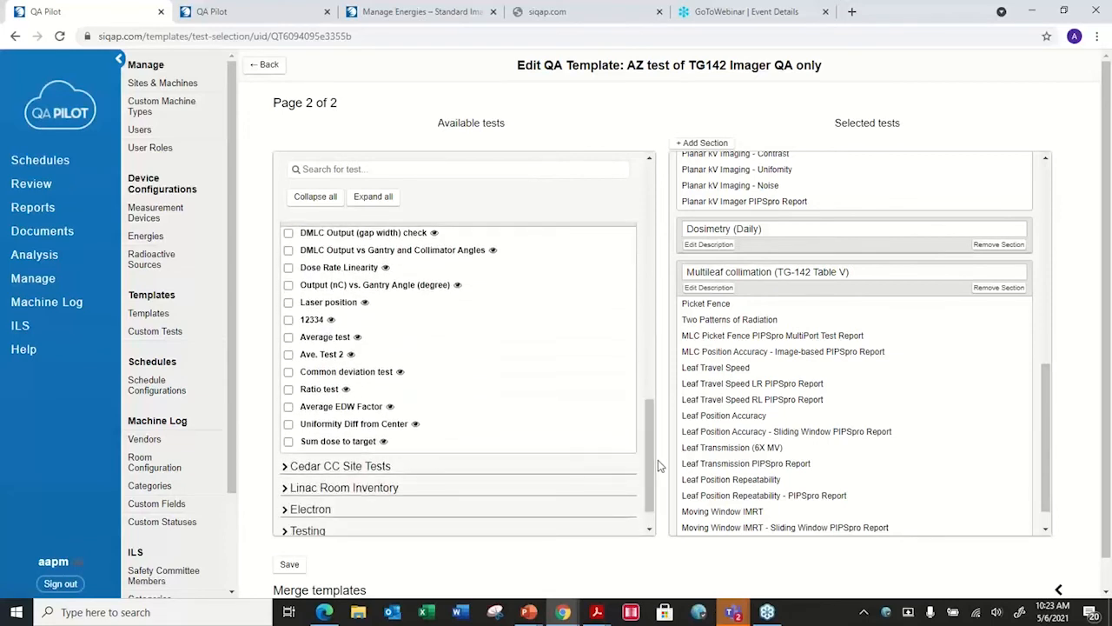
mouse_move(352, 358)
click(357, 337)
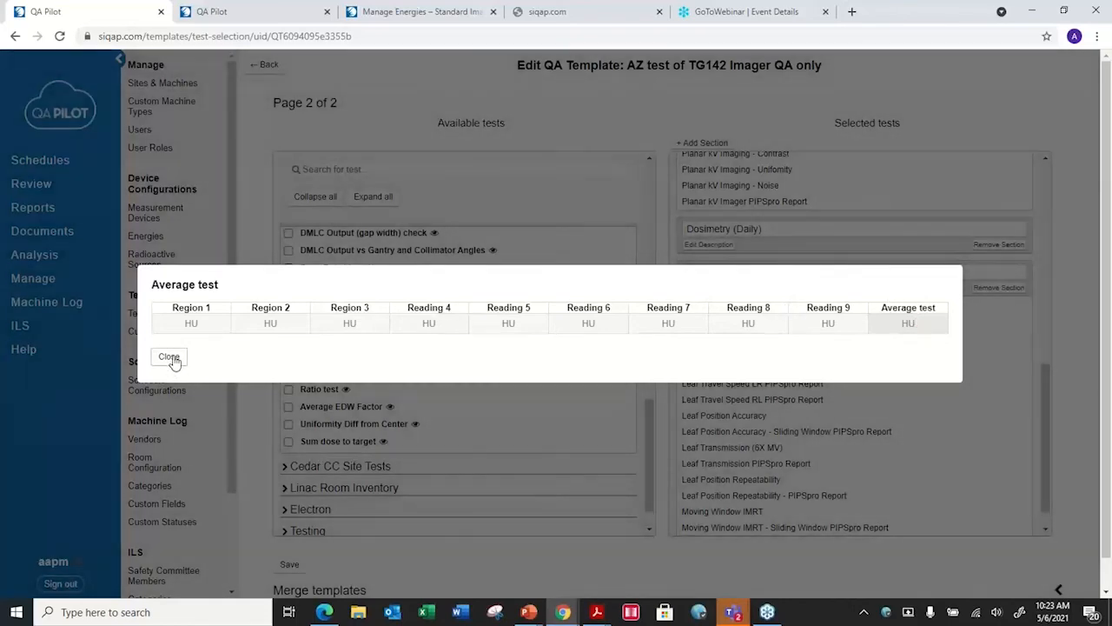
click(170, 357)
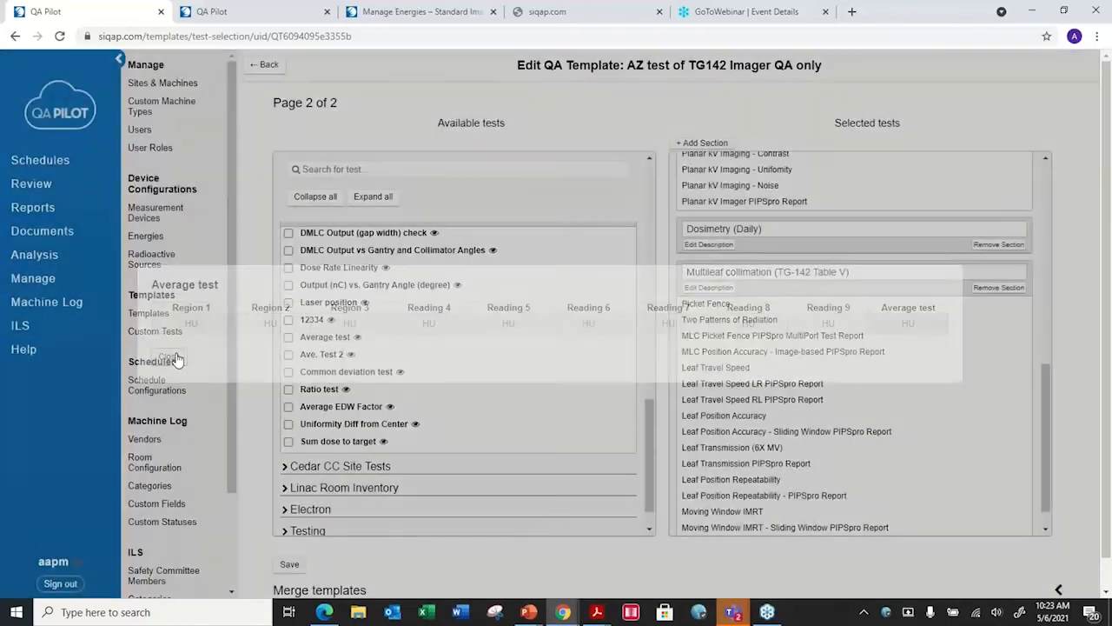
click(289, 424)
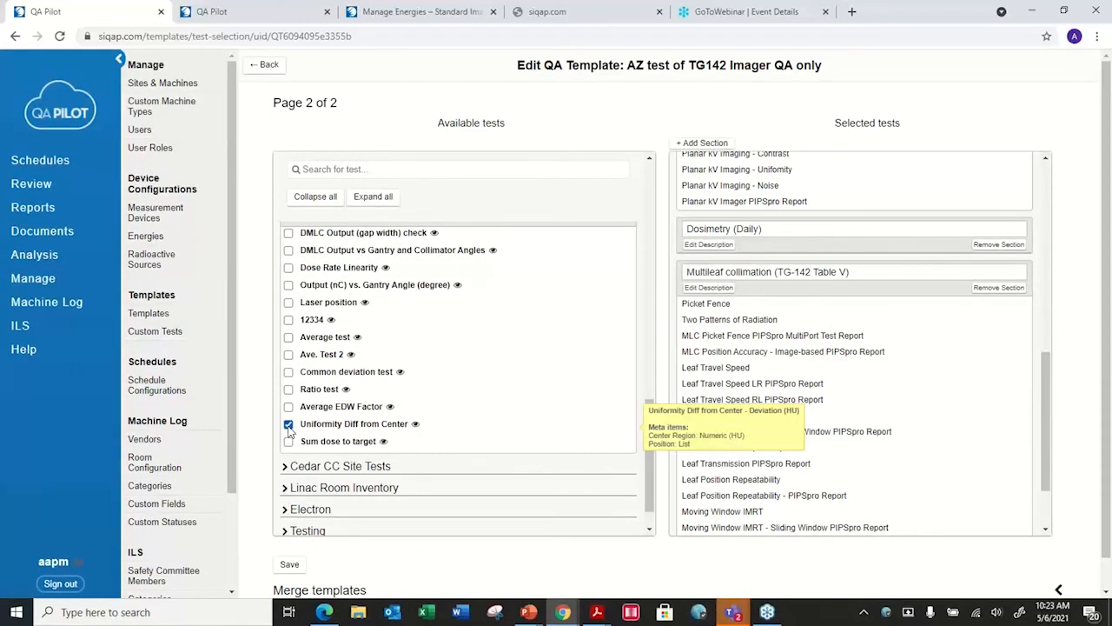
Preview the Uniformity Diff from Center test, examine its Position options, and close the preview
click(415, 424)
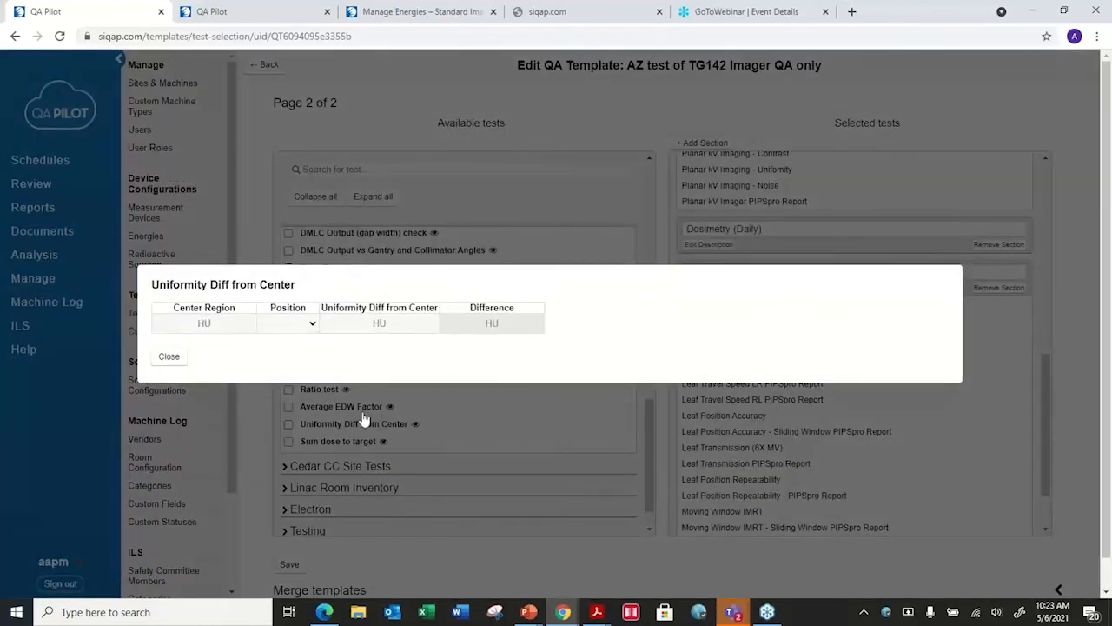
click(313, 324)
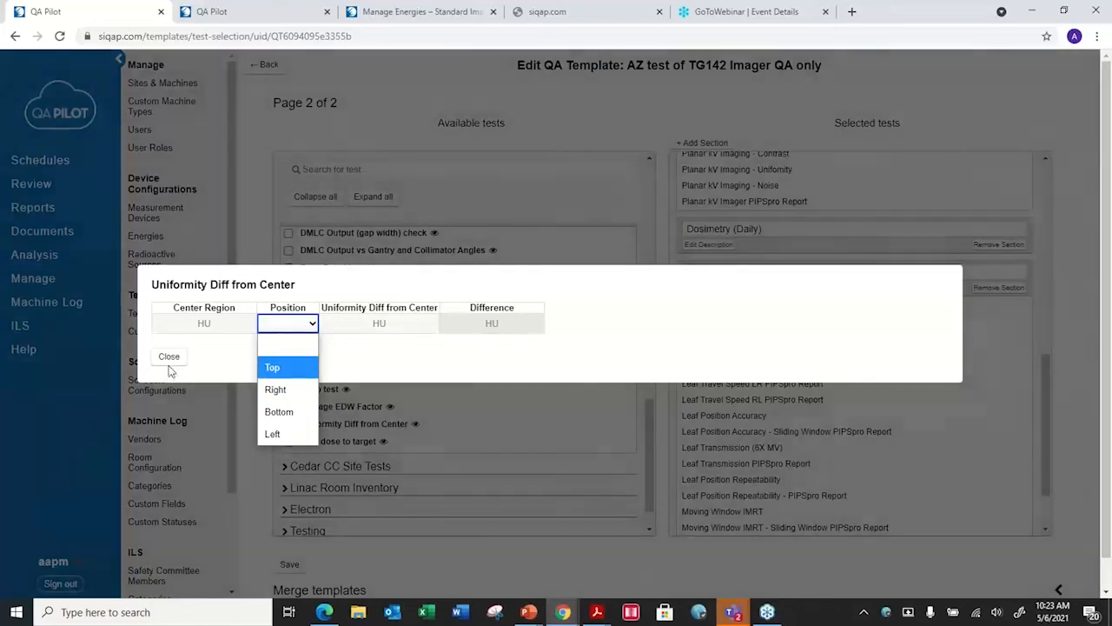
click(172, 363)
click(170, 358)
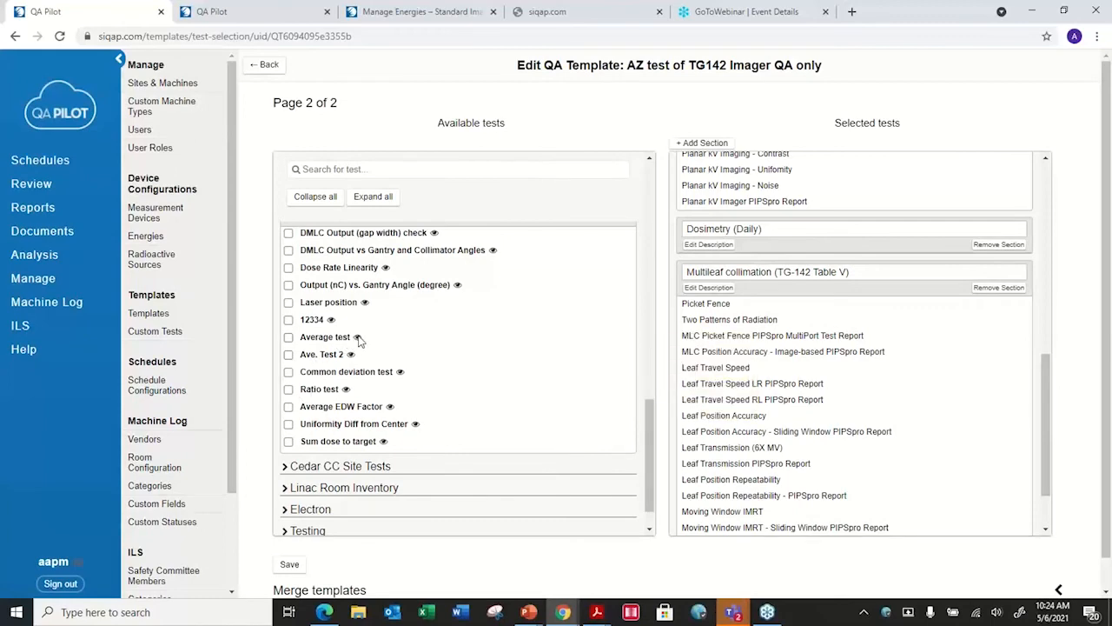
Preview the entry tables of the Average test and the Ratio test, closing each preview
click(357, 338)
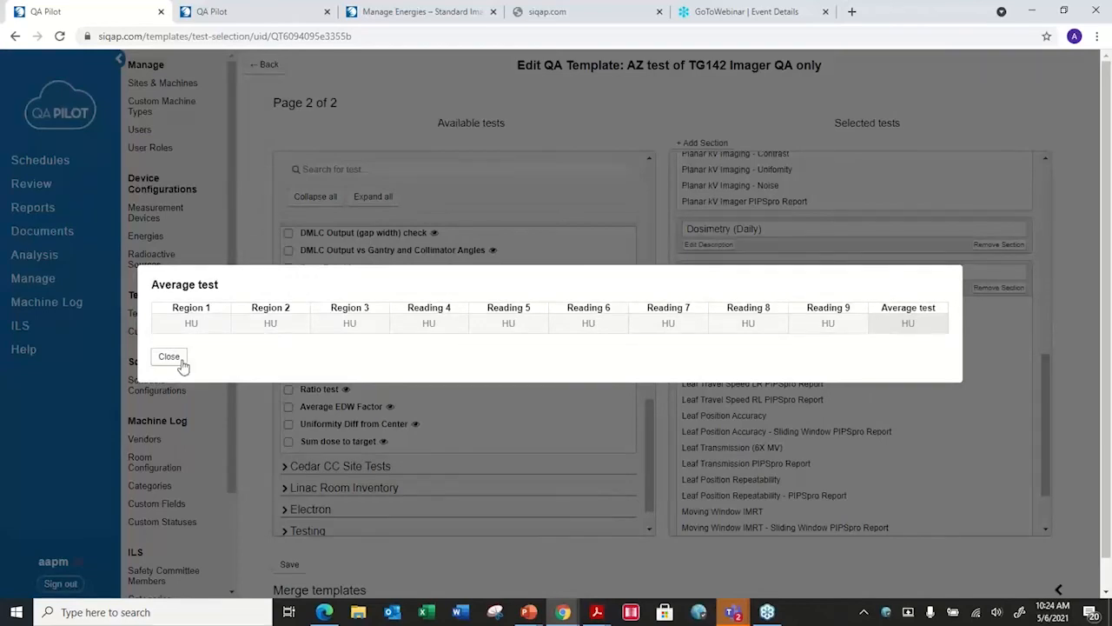
click(176, 359)
click(345, 391)
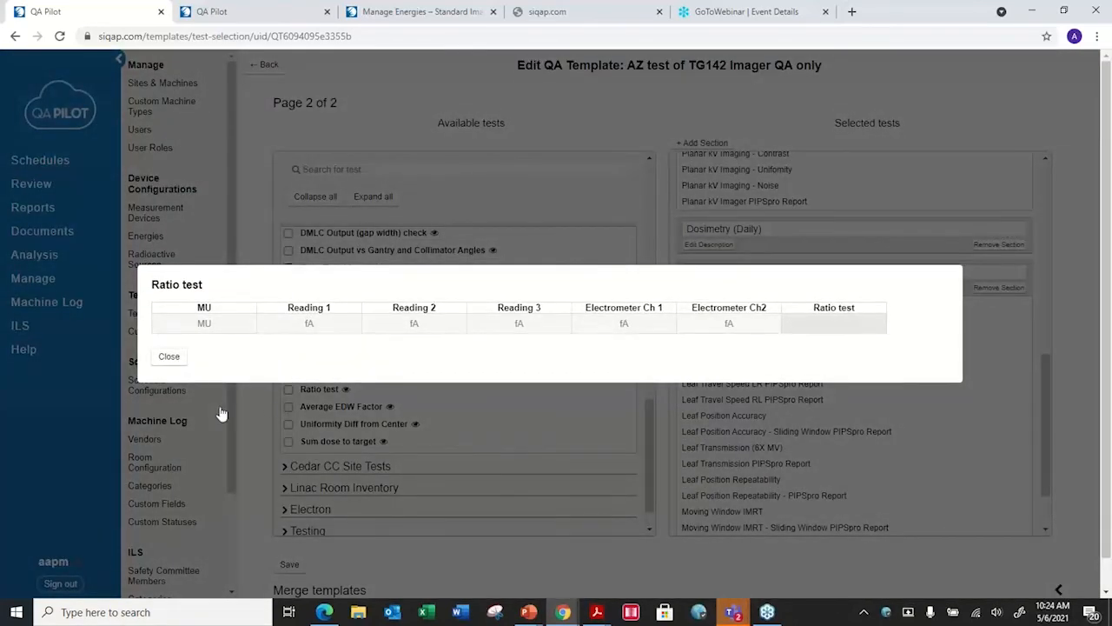
click(177, 362)
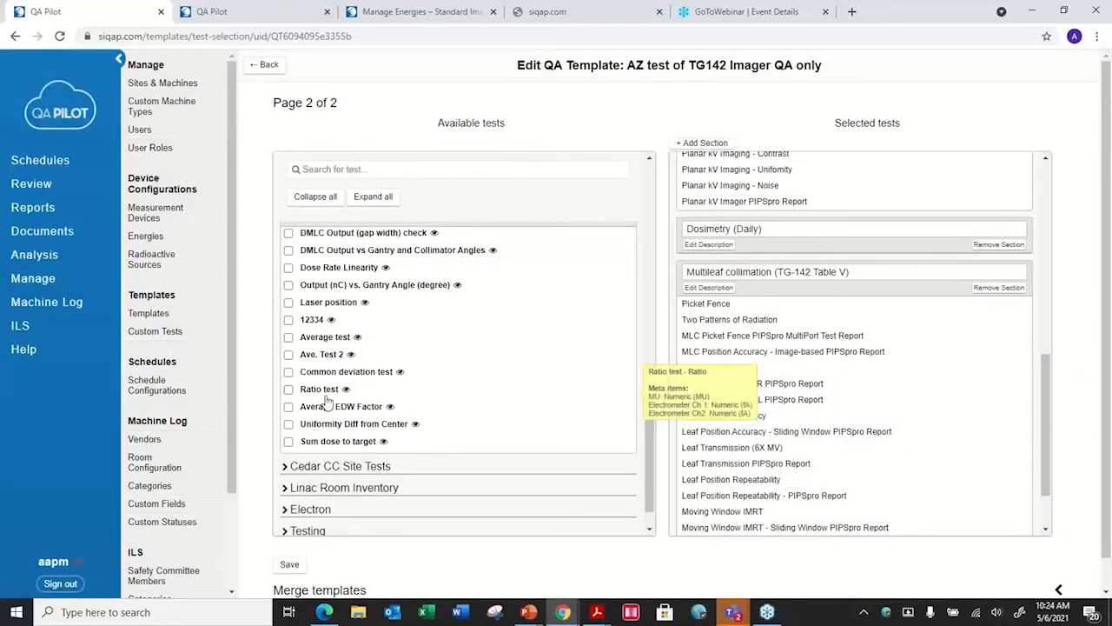
Preview the entry tables of the Common deviation test and the Sum dose to target test, closing each preview
click(401, 373)
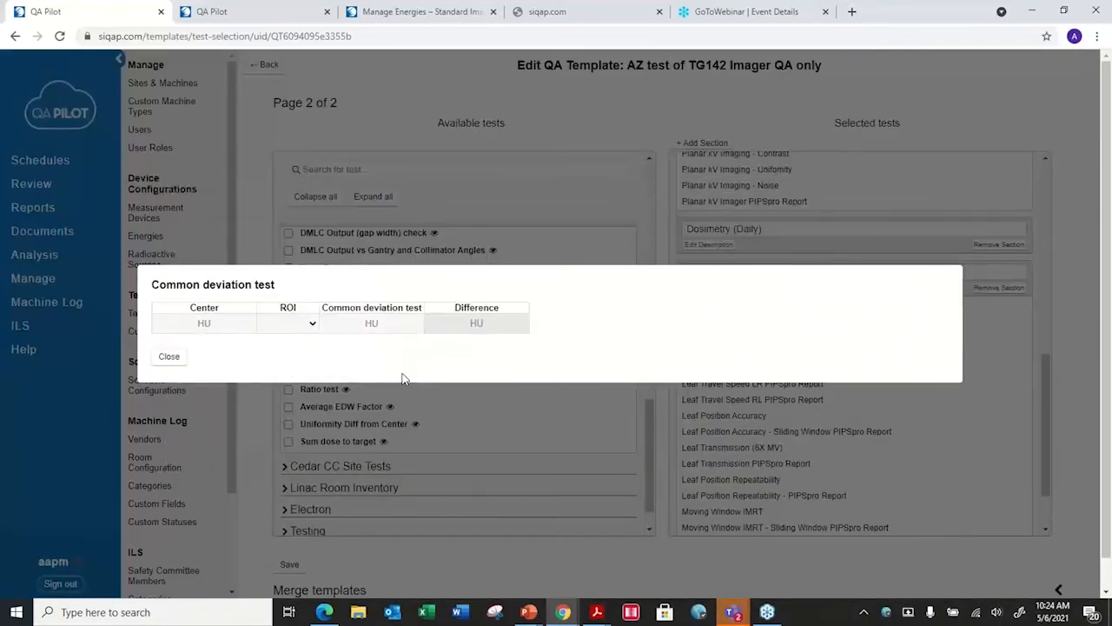
click(179, 362)
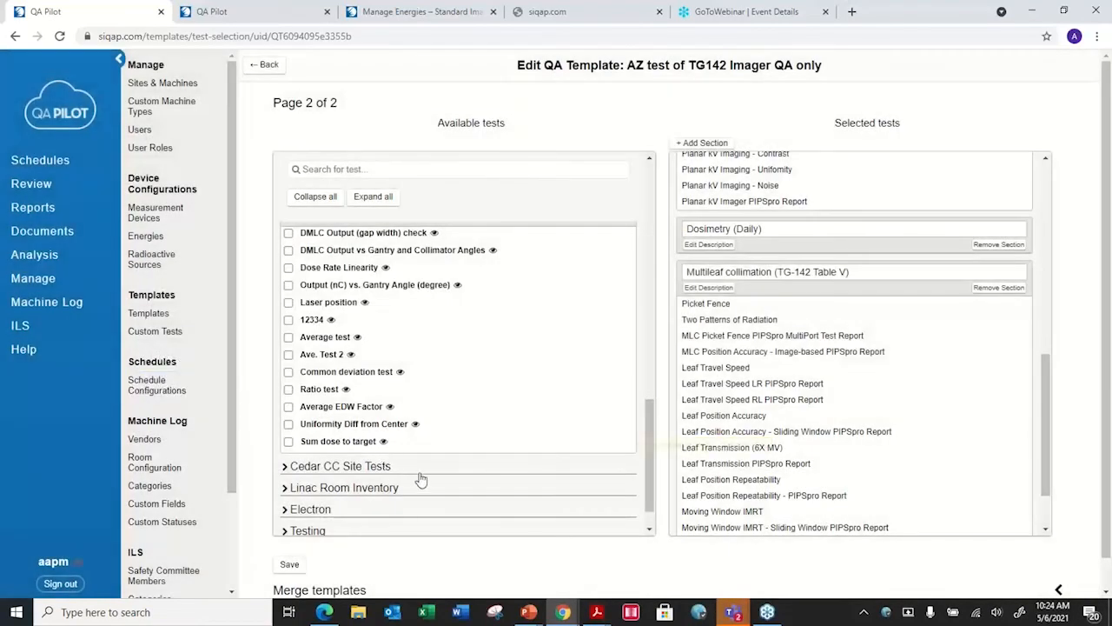
click(383, 442)
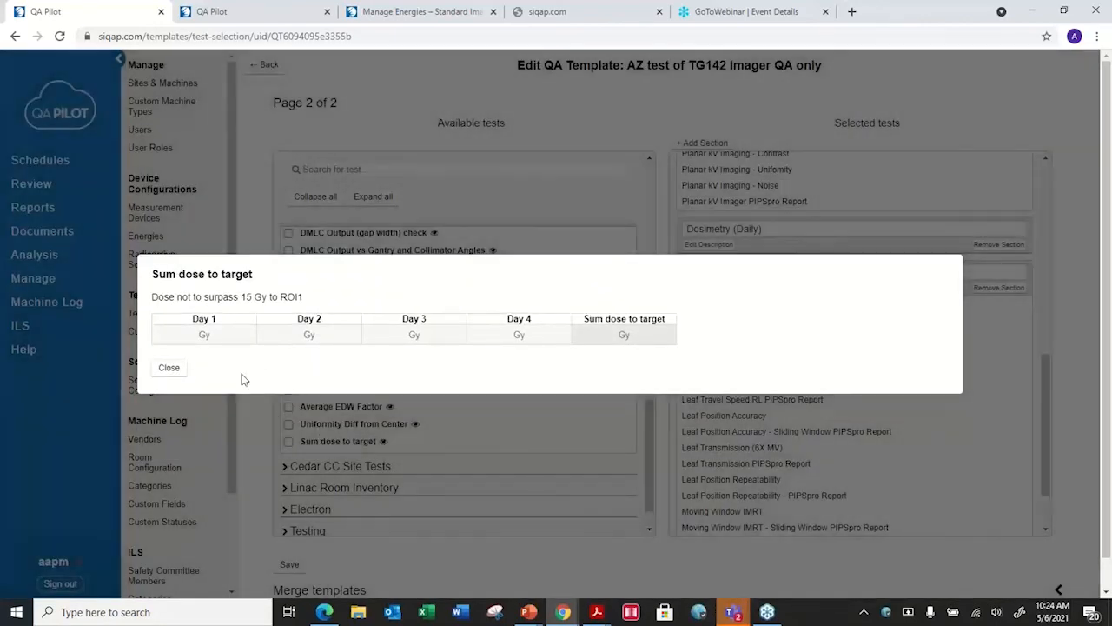
click(169, 368)
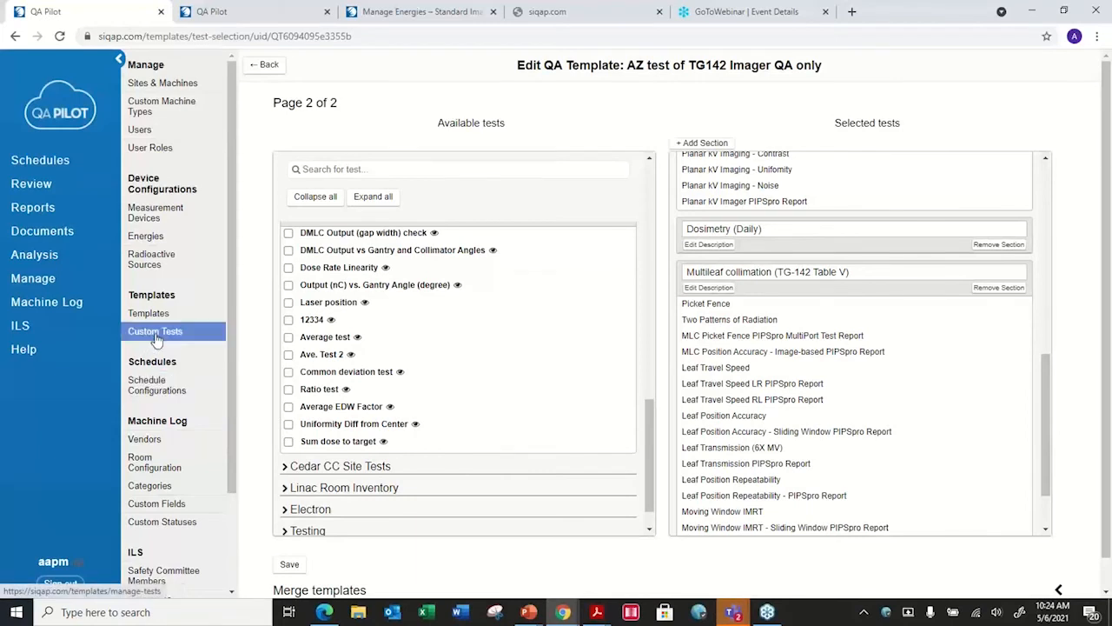
Open the Custom Tests management page and go to the Laser test group under Lasers
click(157, 340)
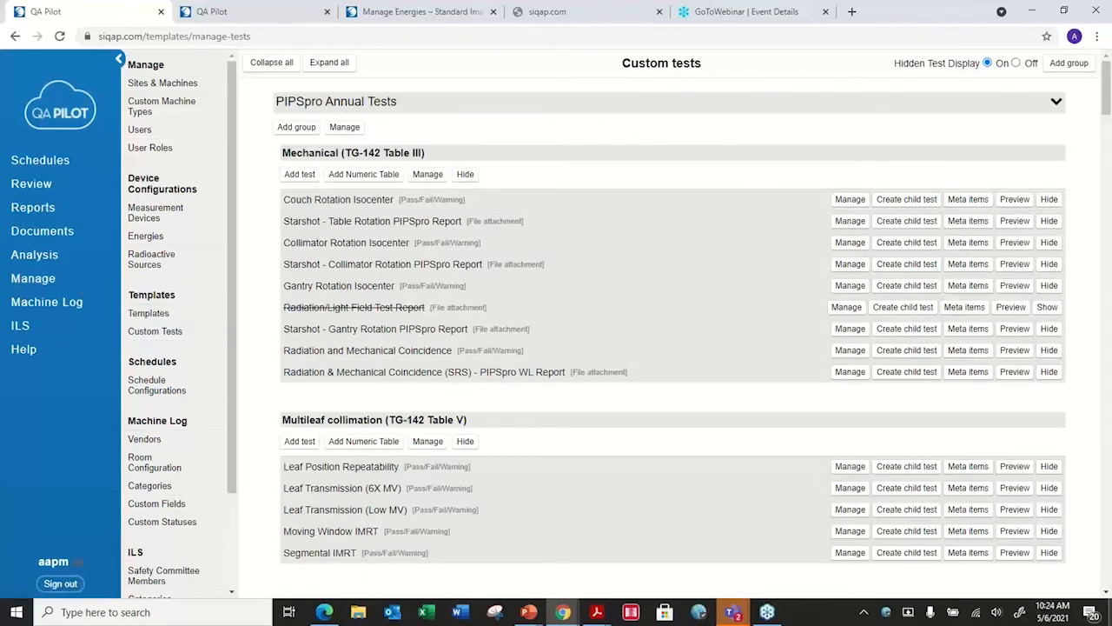
click(1106, 593)
drag(1106, 593, 1106, 592)
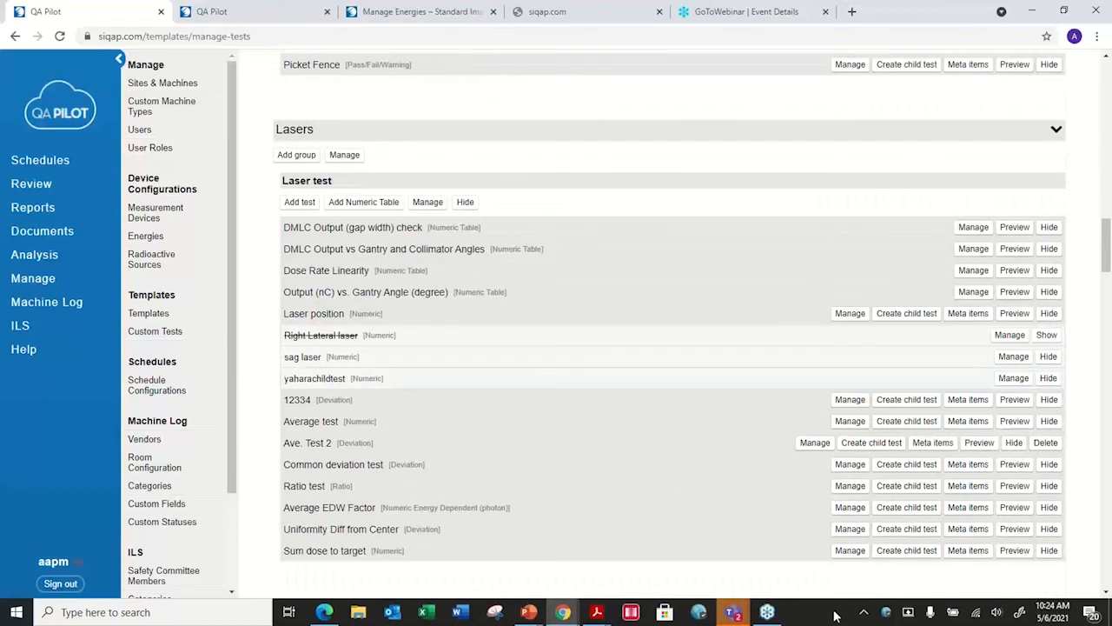
Start a new test in the Laser test group, examine the Numeric, Ratio and File attachment type options, and cancel the form
click(299, 204)
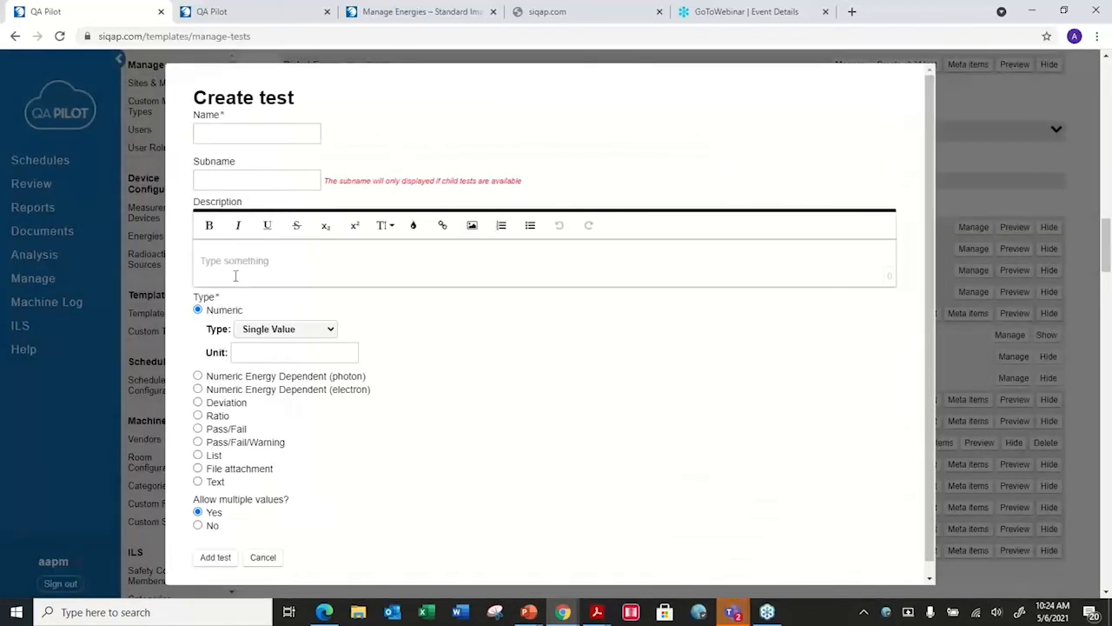
click(332, 336)
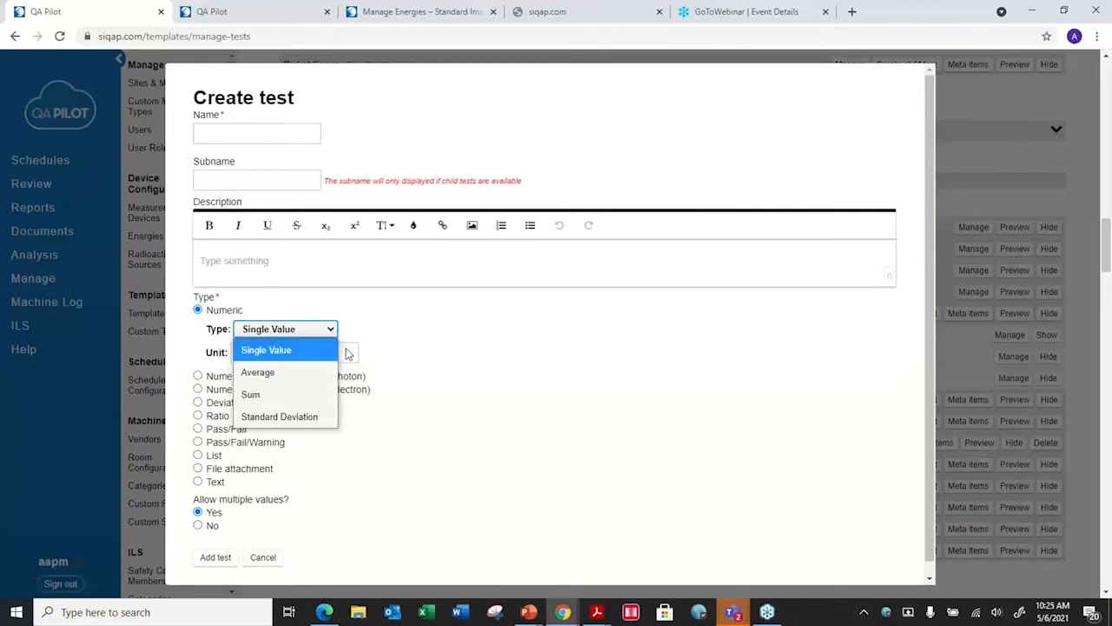
click(460, 340)
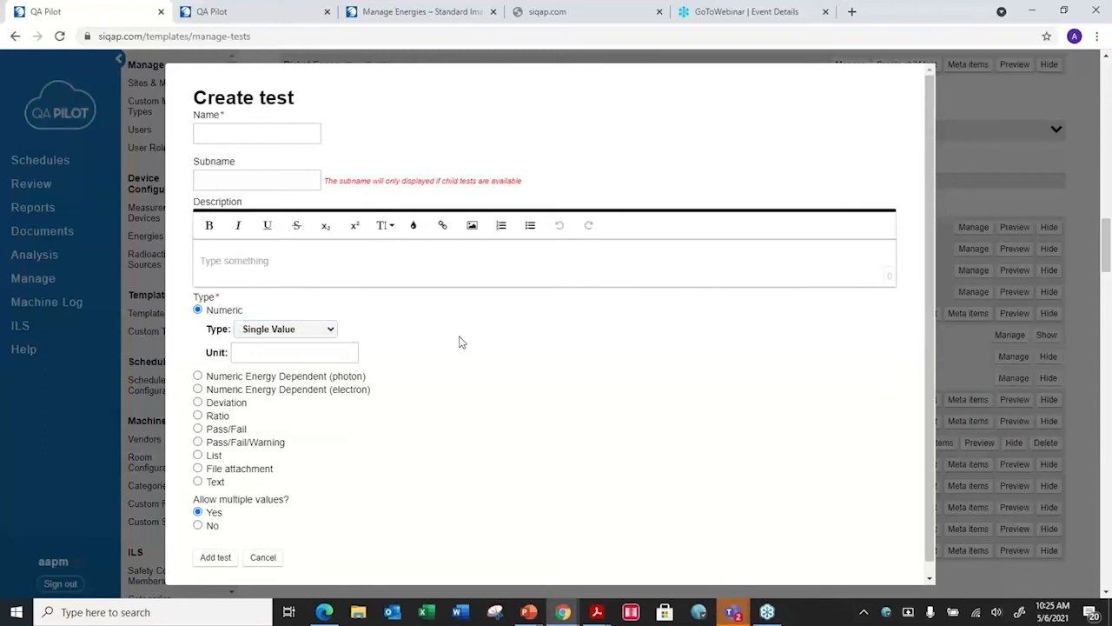
click(198, 416)
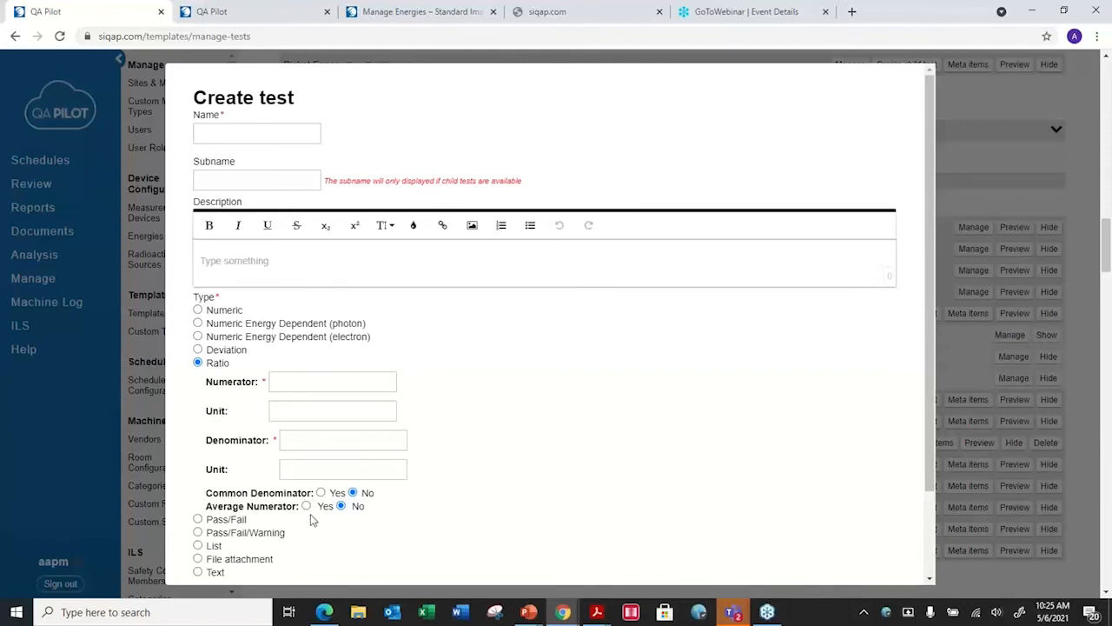
click(198, 560)
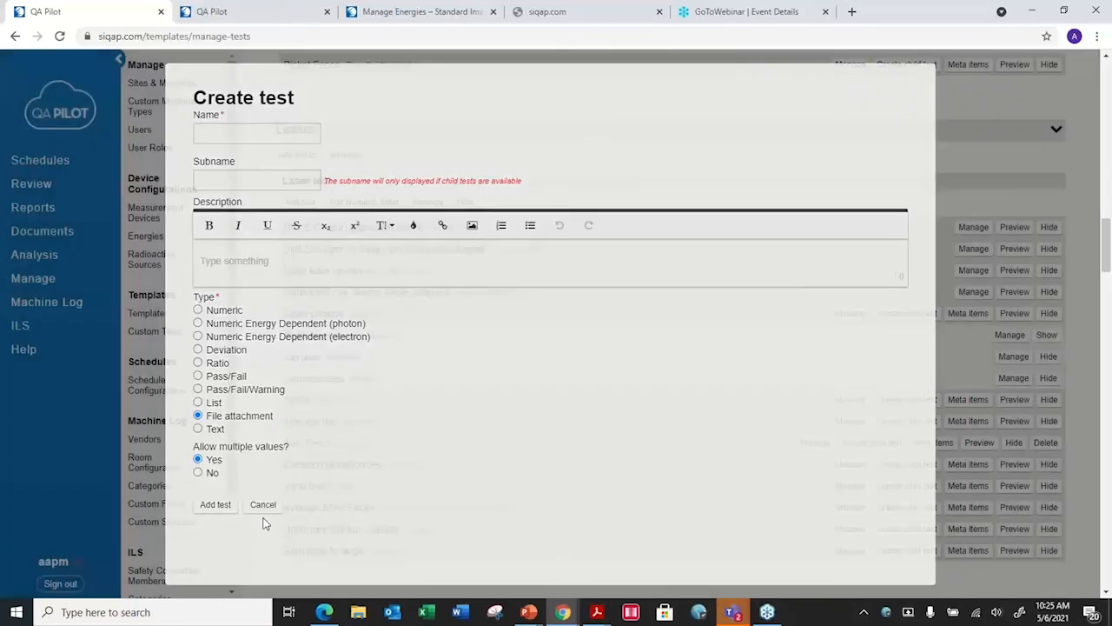
click(263, 519)
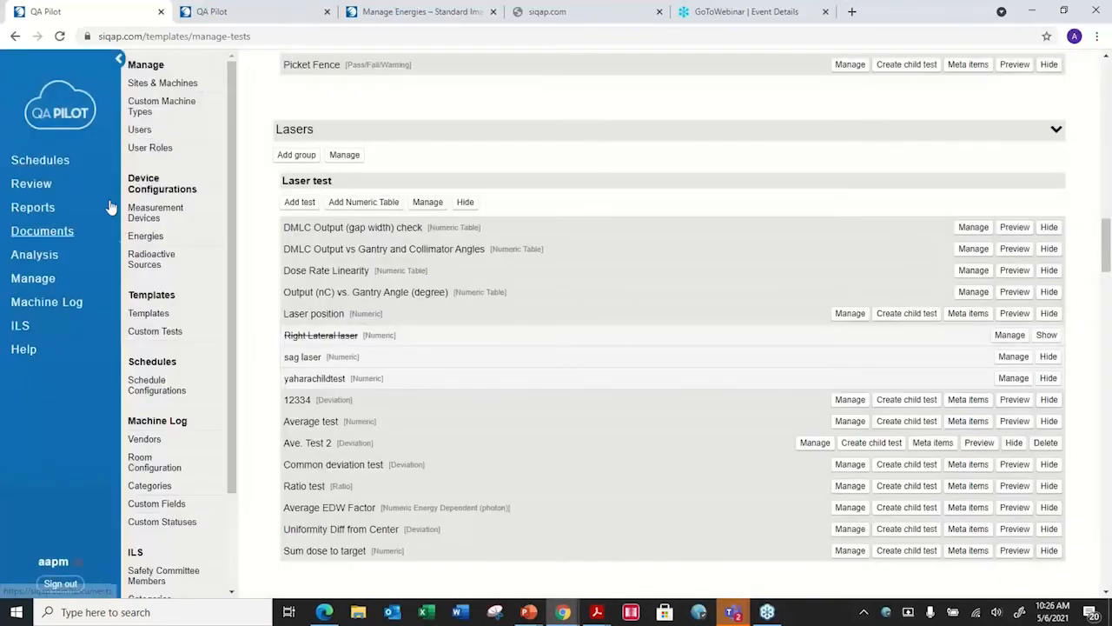
Open the temp.... QA for XVI at Cedar Cancer Center from the schedules and examine its Custom Tests with computations section
click(62, 165)
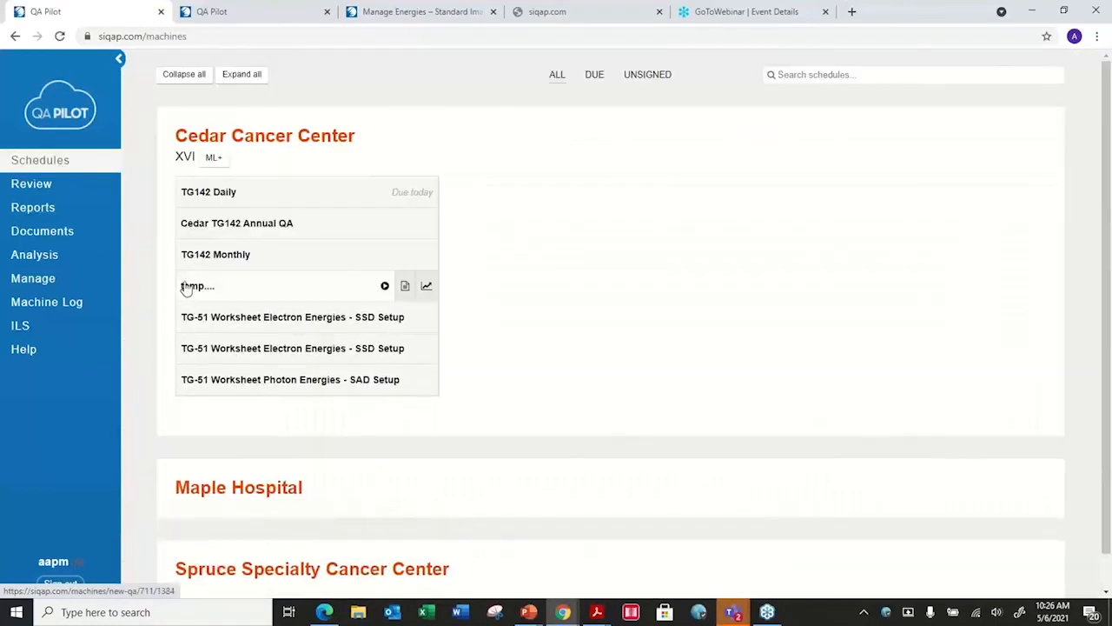
click(385, 287)
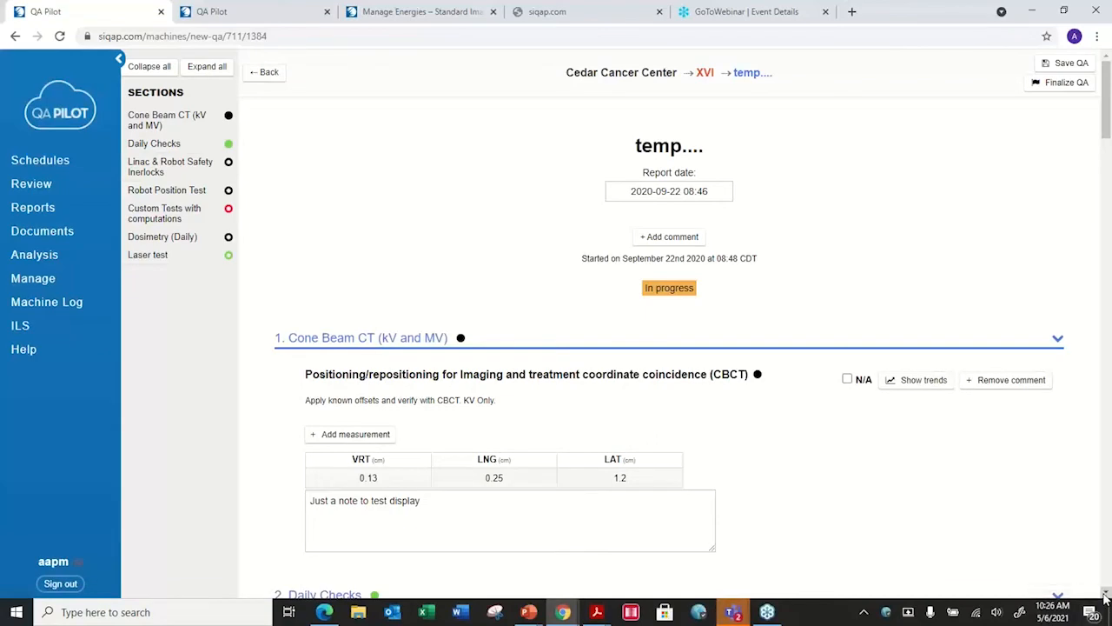
drag(1105, 596, 1105, 596)
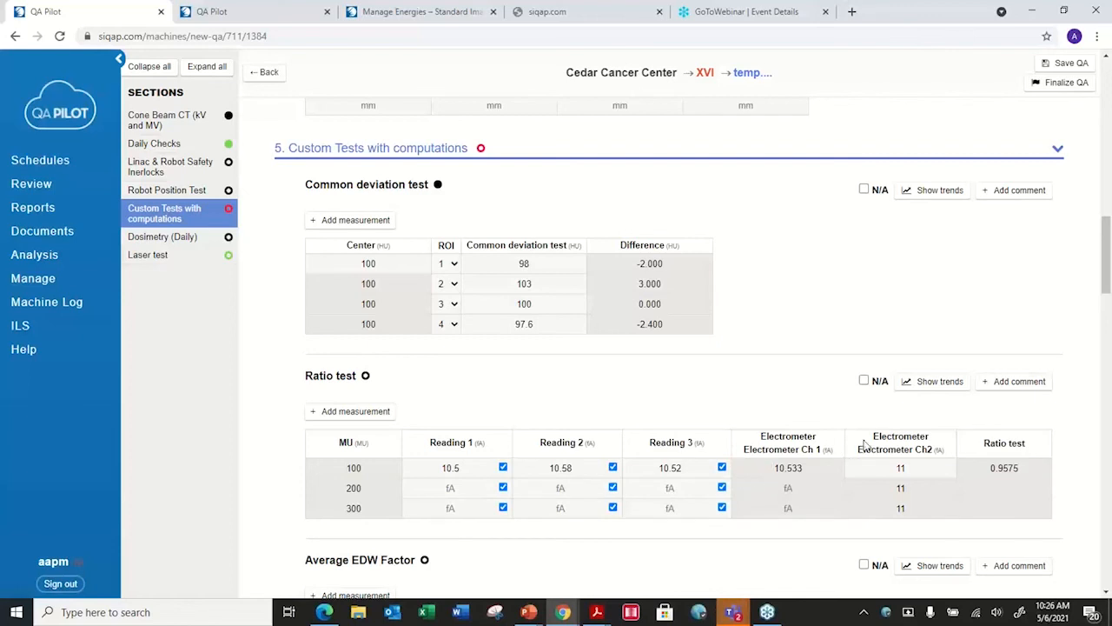
click(1105, 598)
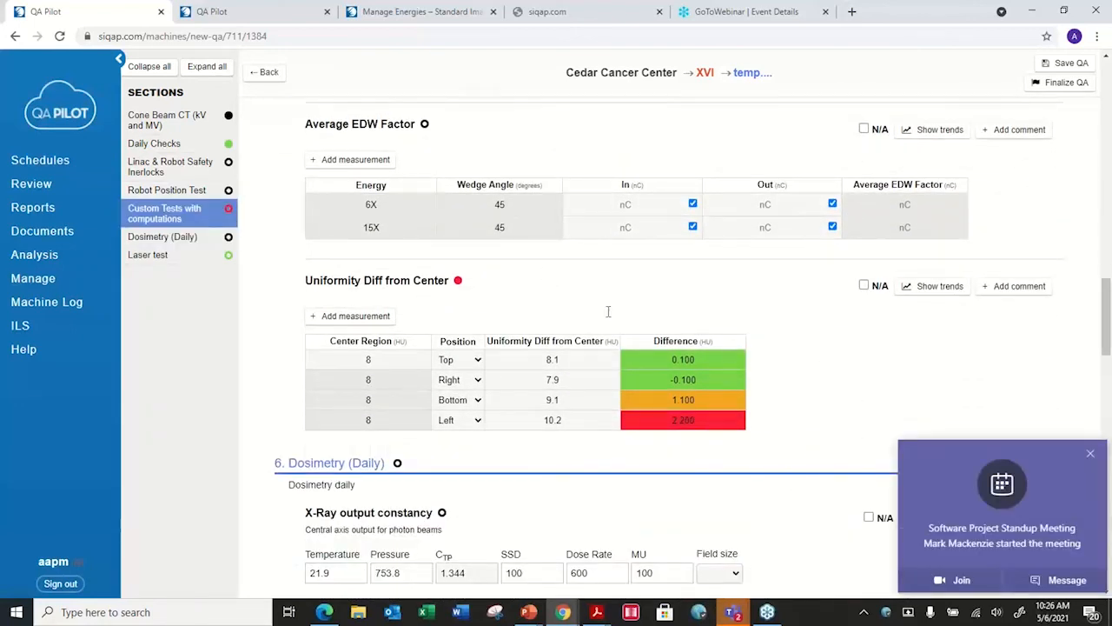
click(1089, 454)
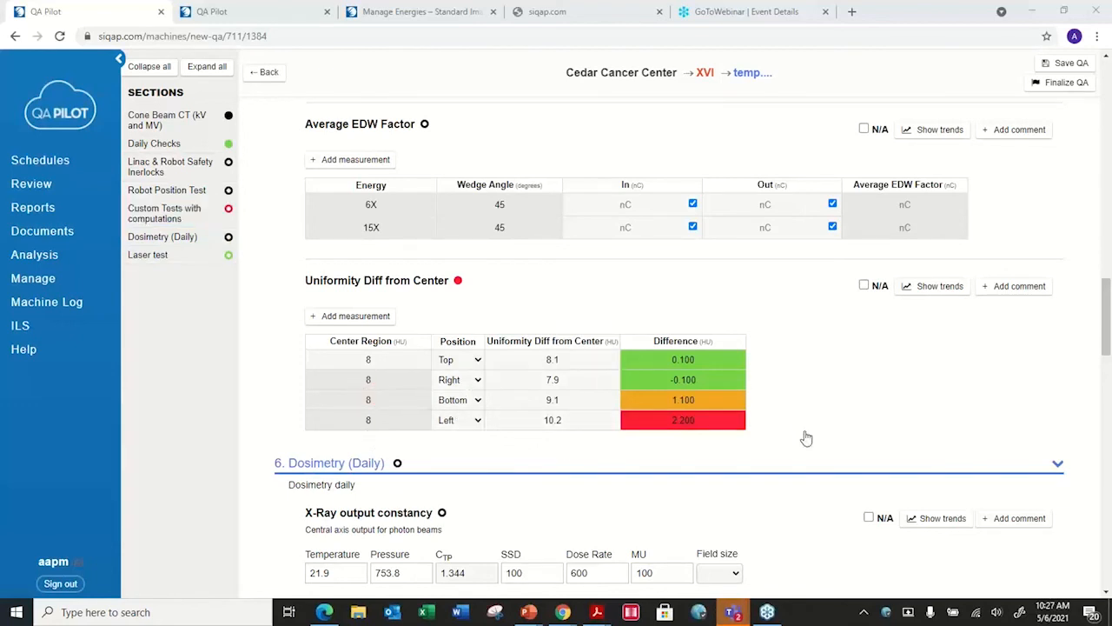
Examine the Dosimetry (Daily) section and the Dose Rate Linearity and Output vs. Gantry Angle tables in the Laser test section
click(1106, 593)
drag(1106, 593, 1106, 593)
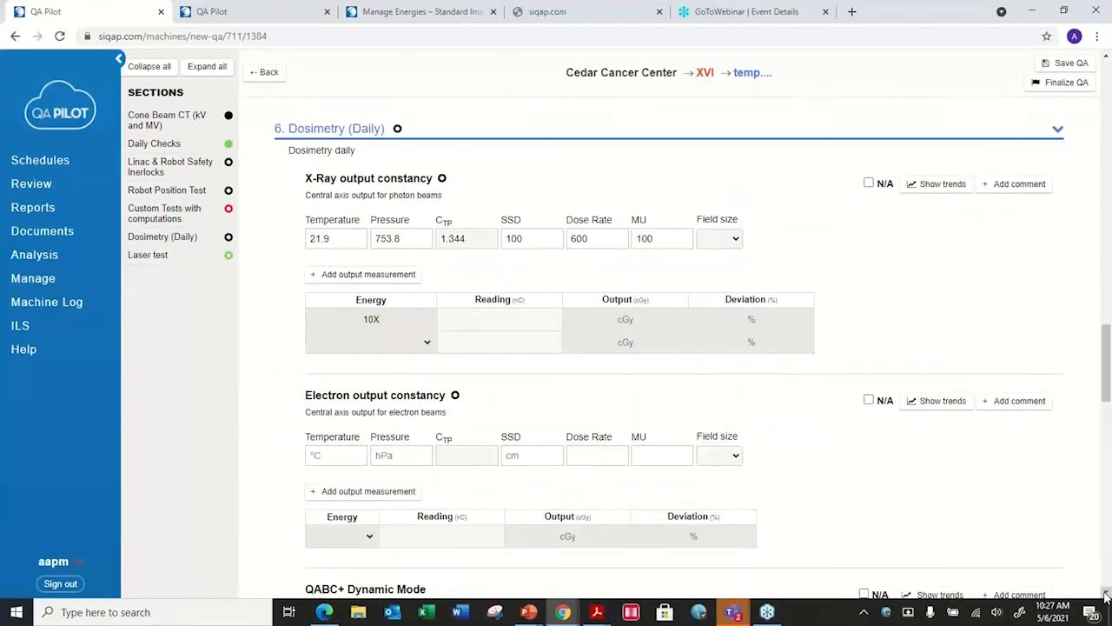
drag(1106, 594, 1106, 594)
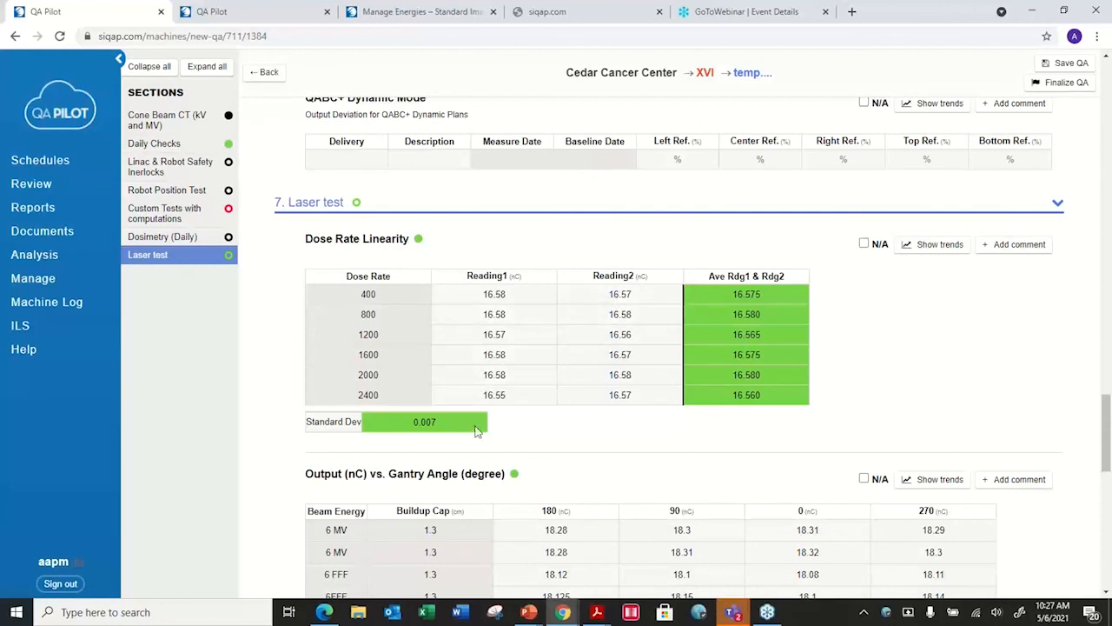
drag(1105, 441, 1103, 482)
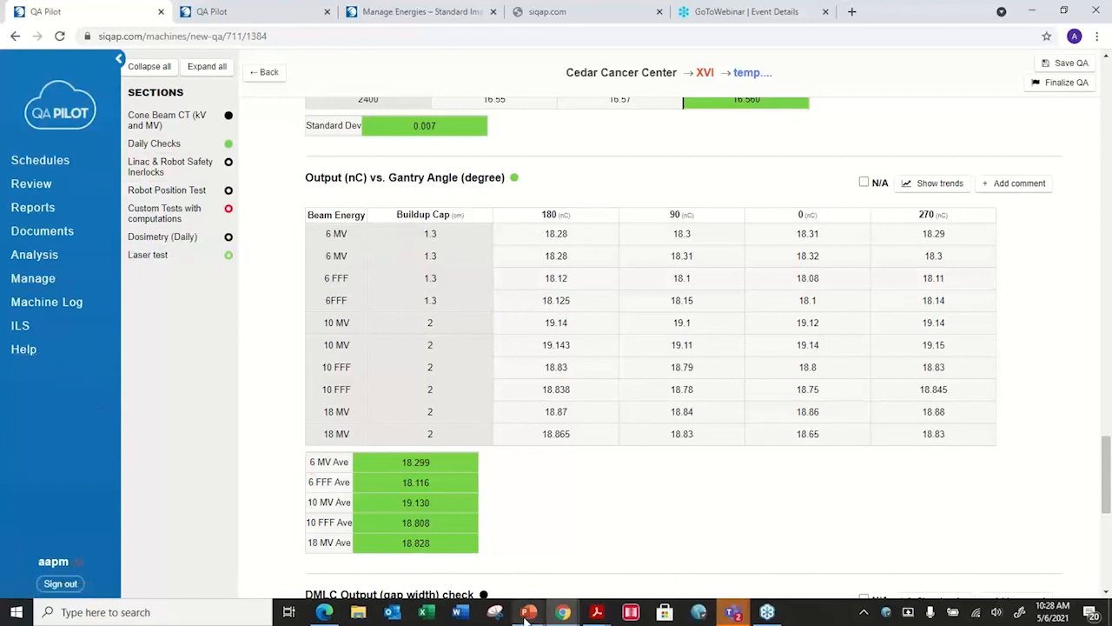
Switch to the PowerPoint slide show and advance to the QA FUSION Part 2 – PIPSpro slide
mouse_move(531, 613)
click(520, 570)
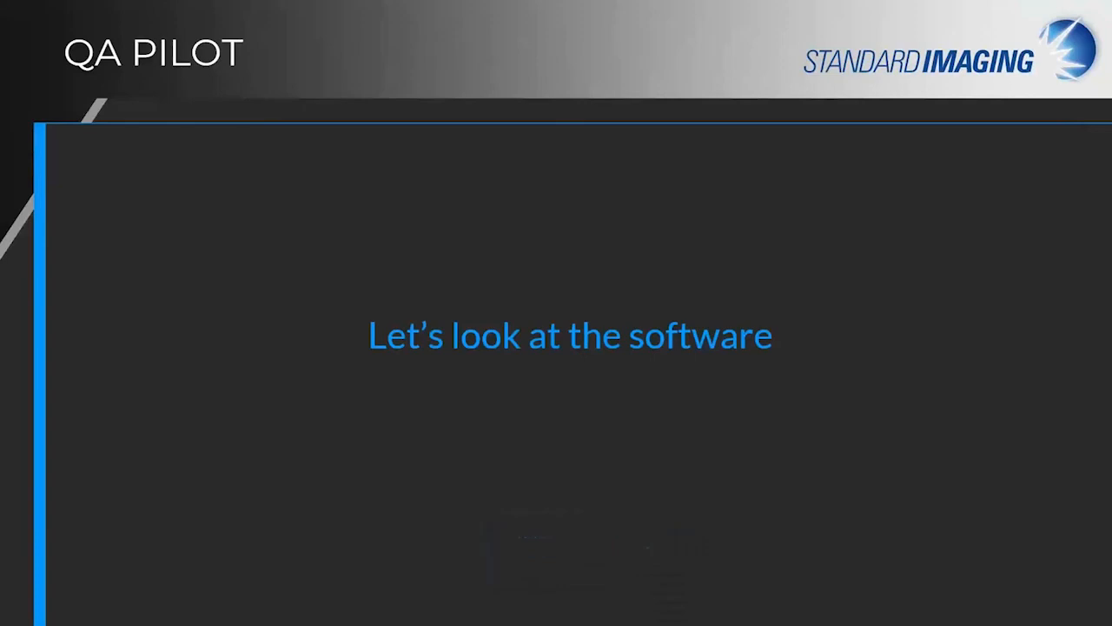
key(Right)
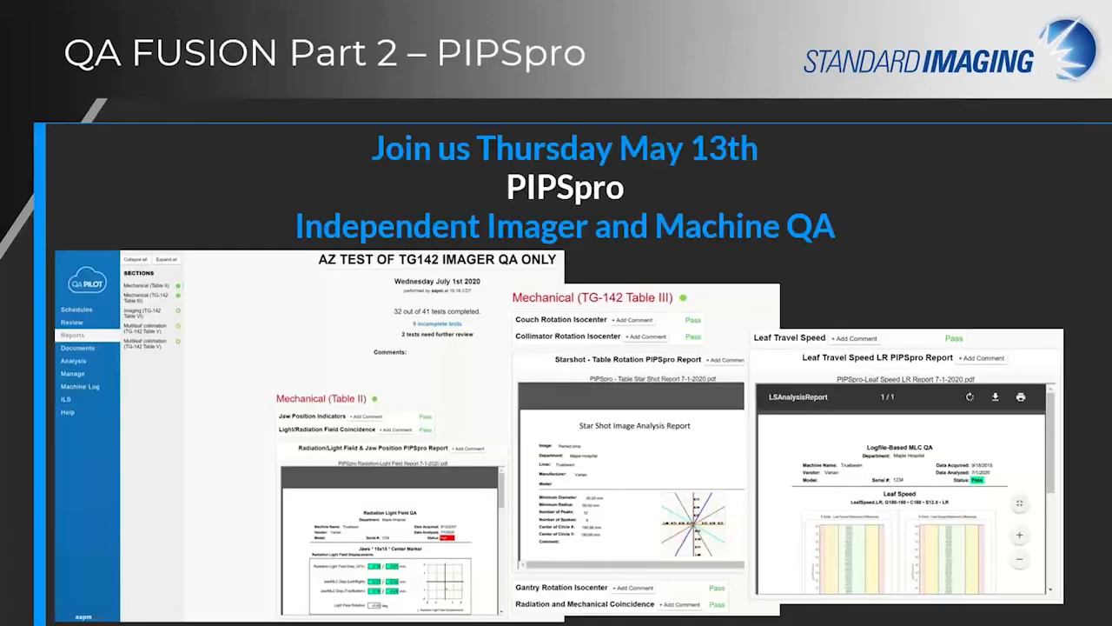